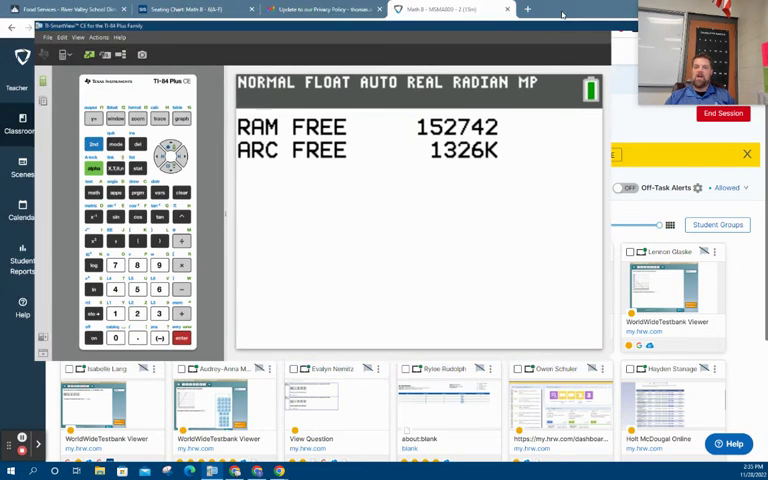
Exit the memory information screen to the home screen showing program T's earlier runs
{"action": "left_click", "coordinate": [170, 224]}
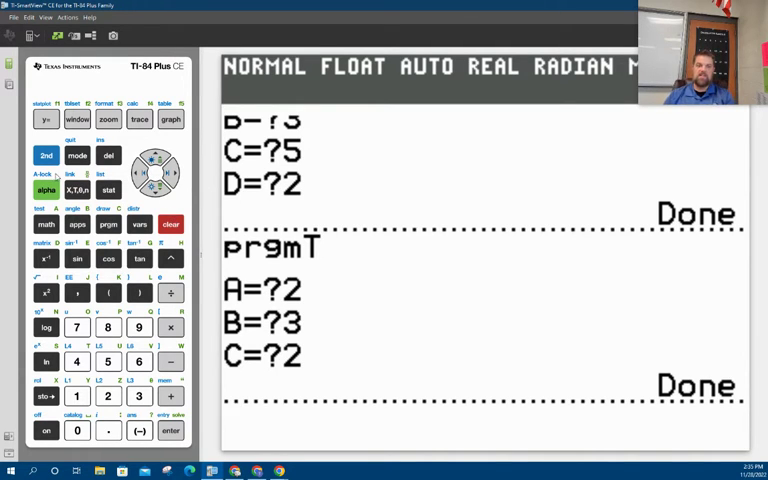
Start a new TI-Basic program via PRGM's NEW menu and Create New
{"action": "left_click", "coordinate": [108, 224]}
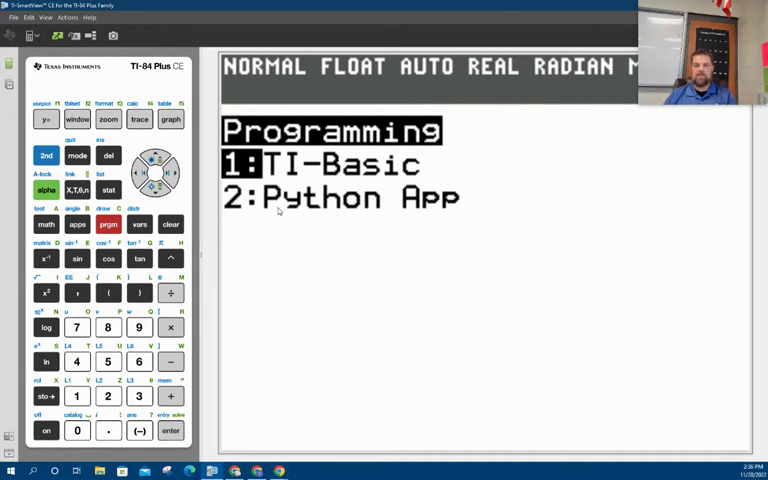
{"action": "left_click", "coordinate": [170, 430]}
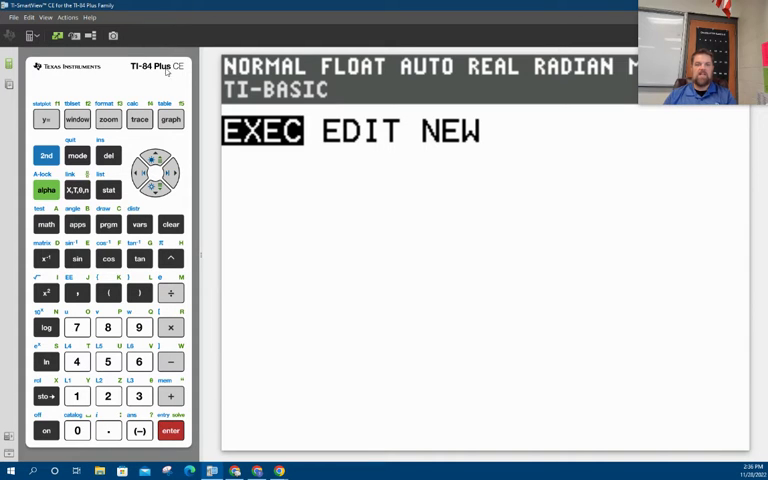
{"action": "left_click", "coordinate": [176, 174]}
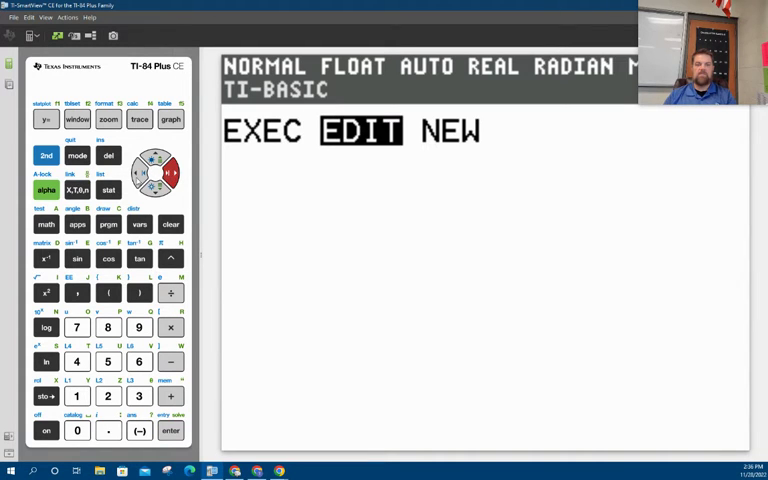
{"action": "left_click", "coordinate": [140, 176]}
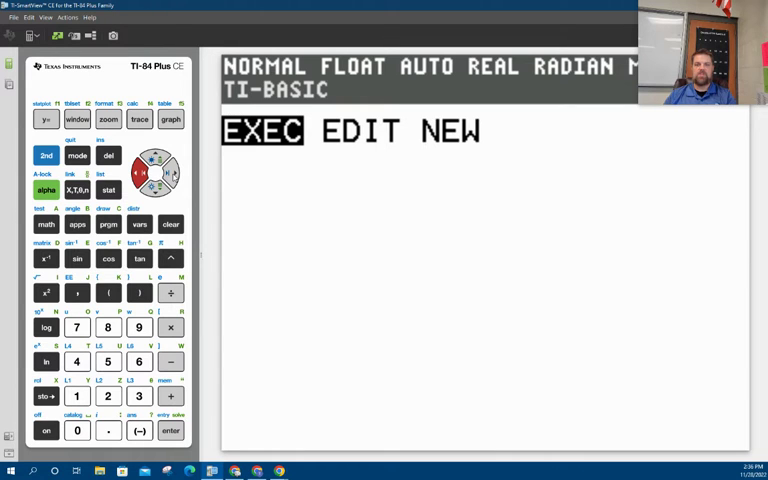
{"action": "left_click", "coordinate": [175, 175]}
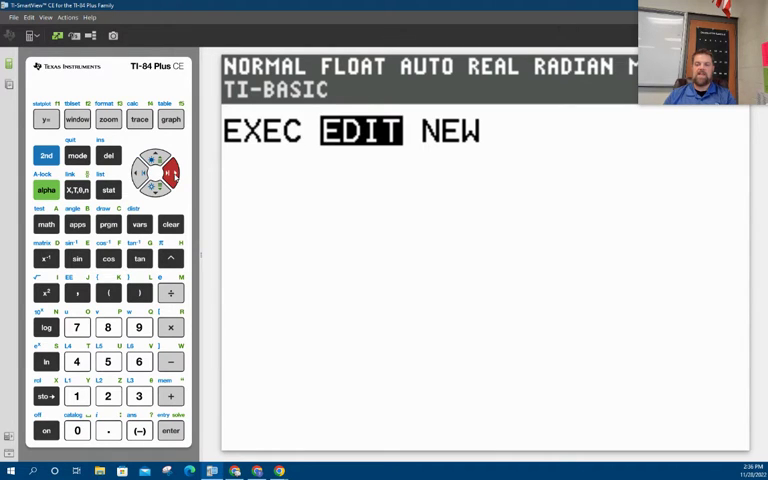
{"action": "left_click", "coordinate": [176, 175]}
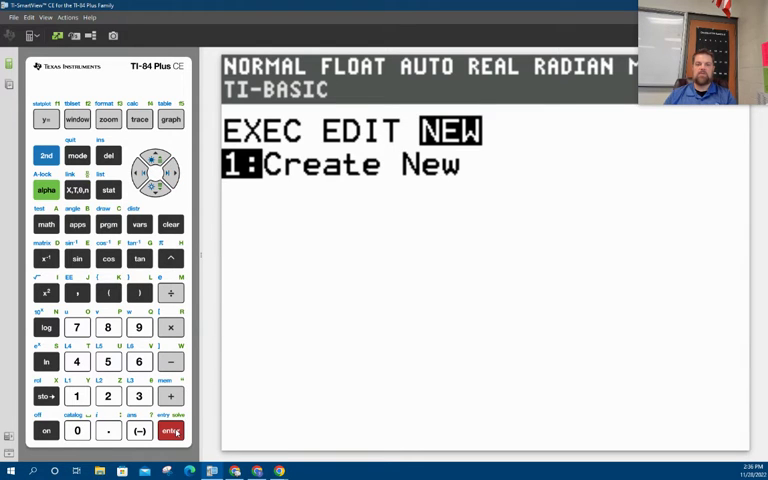
{"action": "left_click", "coordinate": [171, 430]}
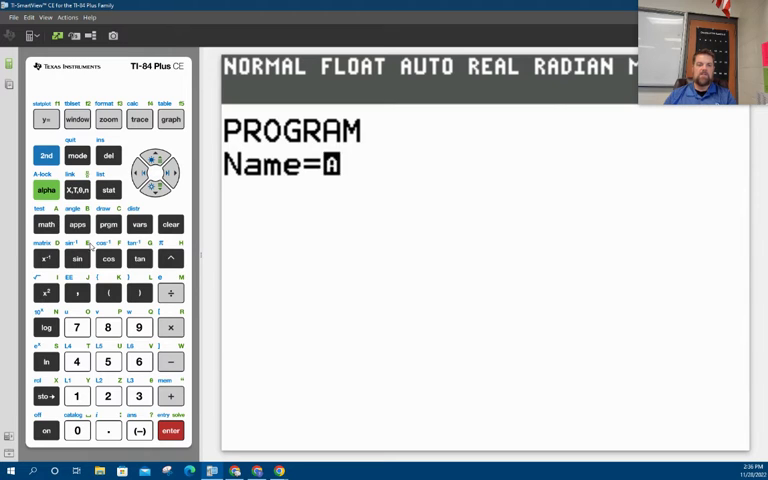
Enter QUADFORM as the program name and open its empty editor
{"action": "left_click", "coordinate": [141, 327]}
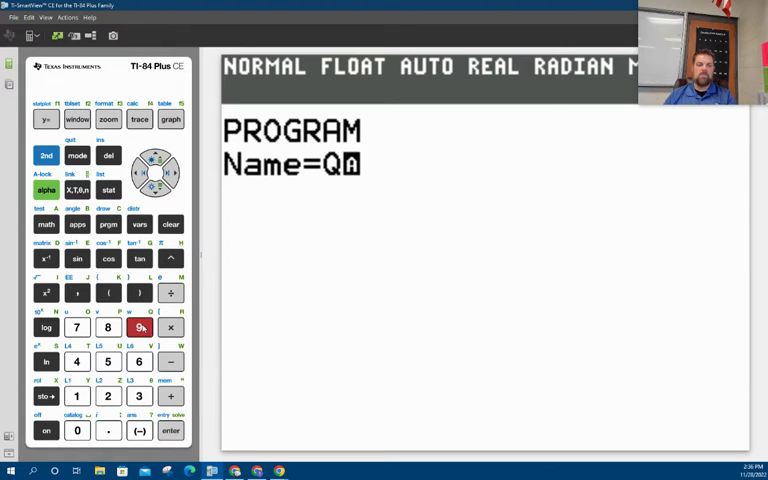
{"action": "left_click", "coordinate": [107, 361]}
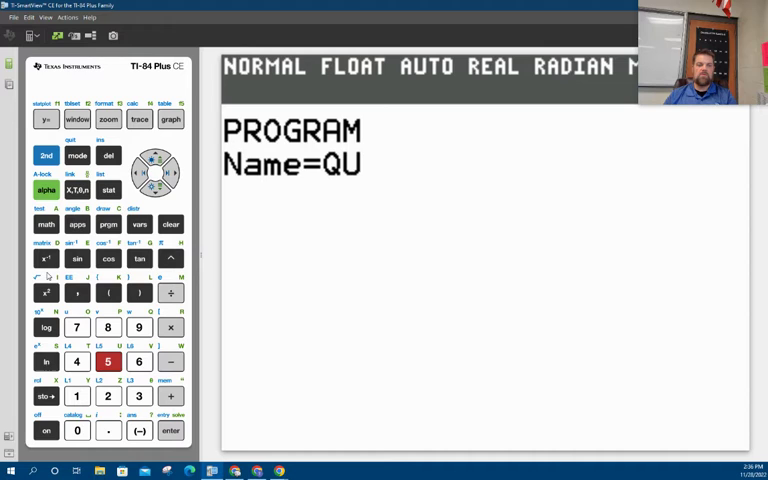
{"action": "left_click", "coordinate": [46, 224]}
{"action": "left_click", "coordinate": [45, 258]}
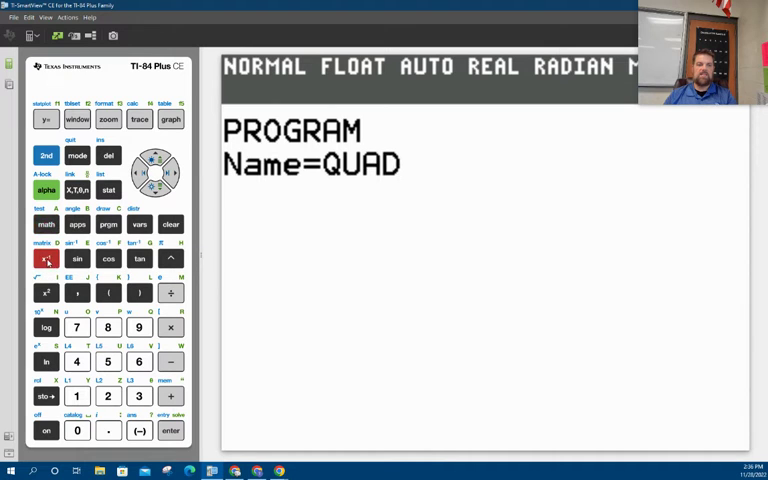
{"action": "left_click", "coordinate": [108, 259]}
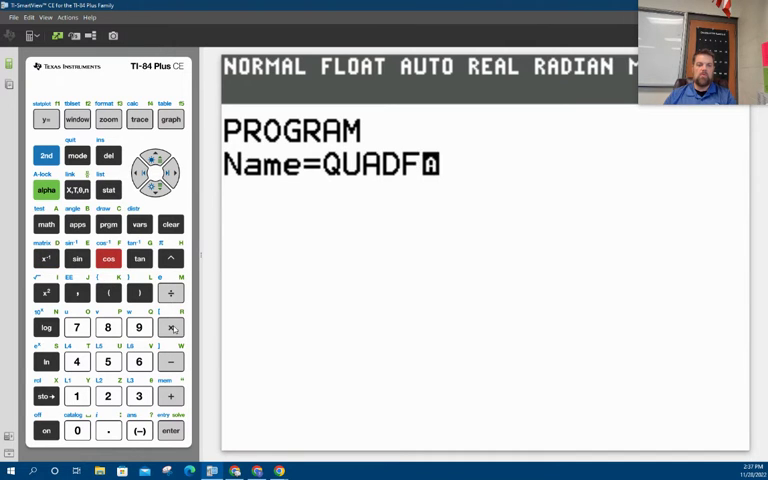
{"action": "left_click", "coordinate": [76, 327]}
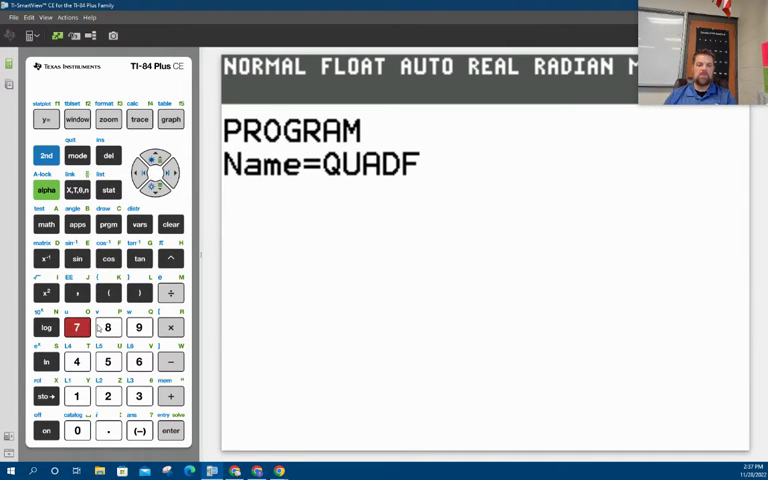
{"action": "left_click", "coordinate": [170, 327]}
{"action": "left_click", "coordinate": [170, 292]}
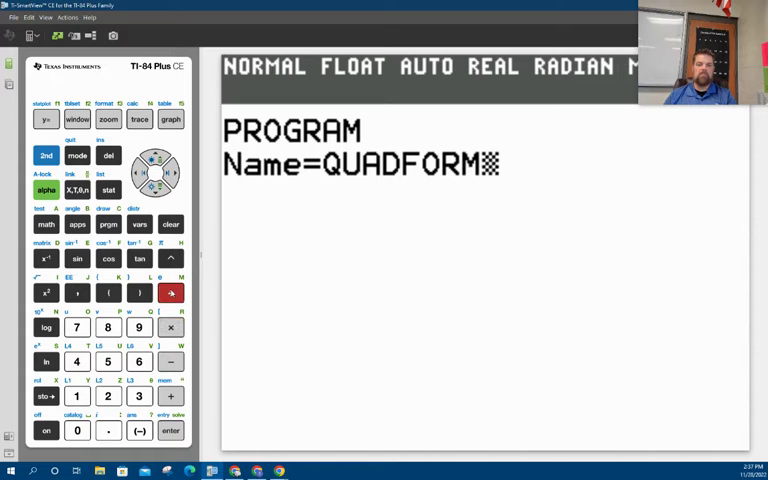
{"action": "left_click", "coordinate": [170, 430]}
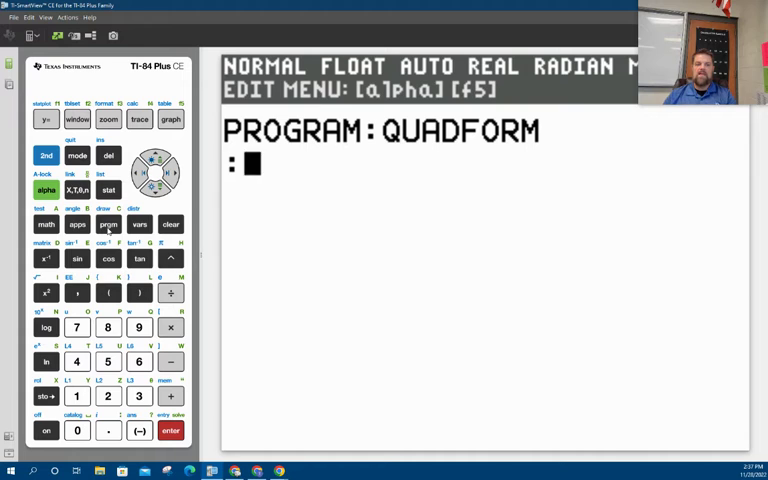
Write 'Prompt A,B,C' as QUADFORM's first line and start line two
{"action": "left_click", "coordinate": [109, 224]}
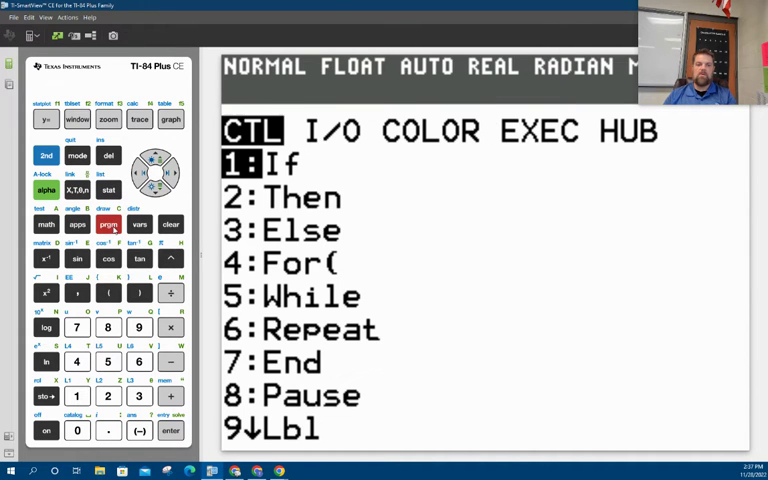
{"action": "left_click", "coordinate": [172, 175]}
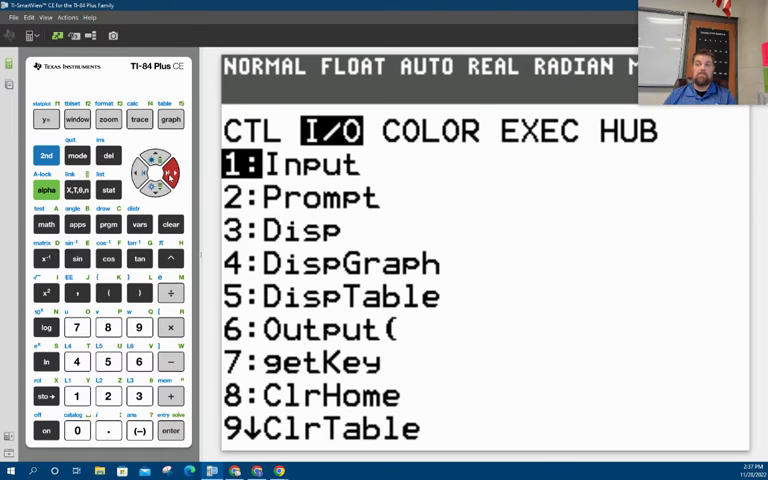
{"action": "left_click", "coordinate": [155, 192]}
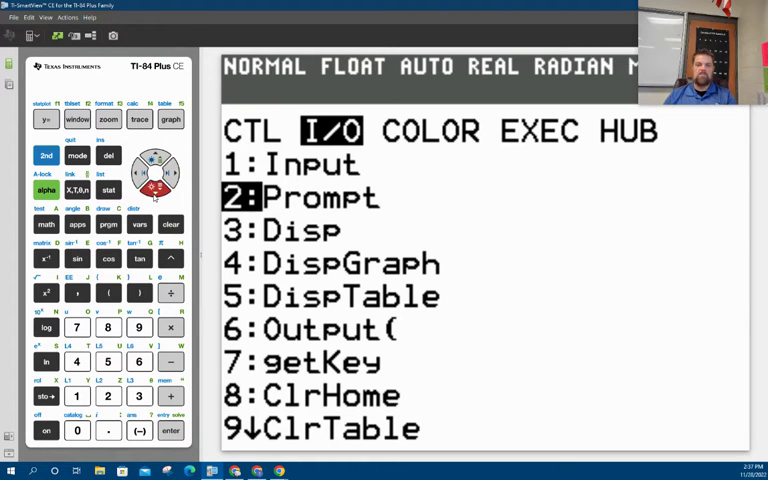
{"action": "left_click", "coordinate": [171, 430]}
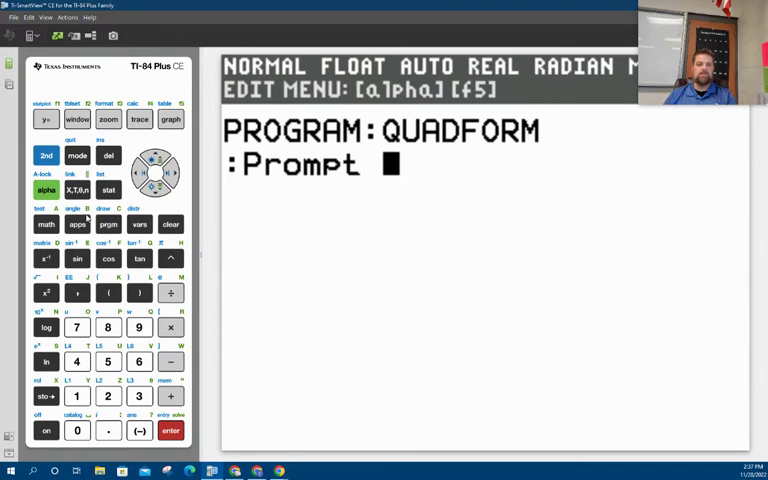
{"action": "left_click", "coordinate": [46, 224]}
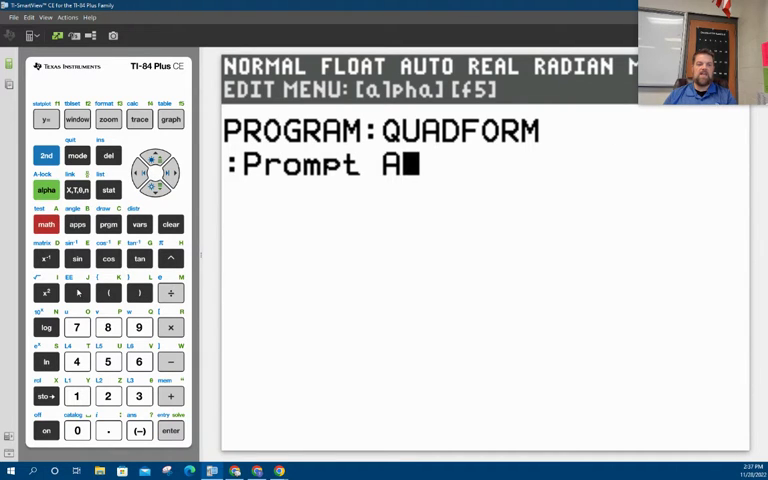
{"action": "left_click", "coordinate": [78, 292]}
{"action": "left_click", "coordinate": [46, 190]}
{"action": "left_click", "coordinate": [77, 224]}
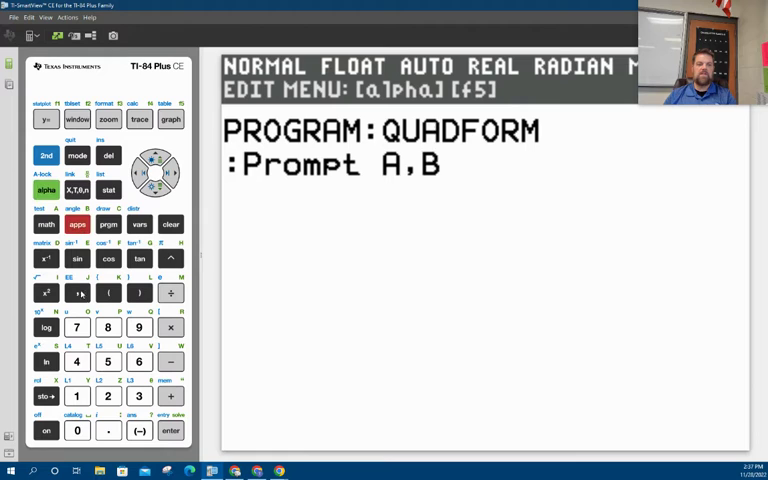
{"action": "left_click", "coordinate": [78, 292]}
{"action": "left_click", "coordinate": [46, 190]}
{"action": "left_click", "coordinate": [108, 224]}
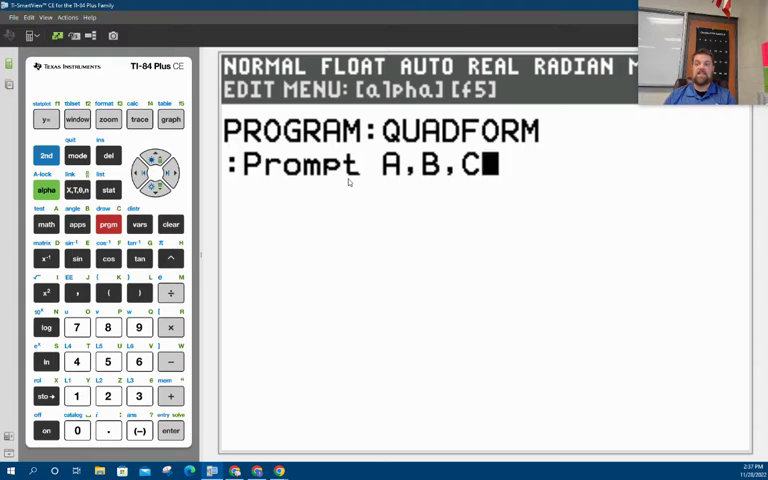
{"action": "left_click", "coordinate": [171, 430]}
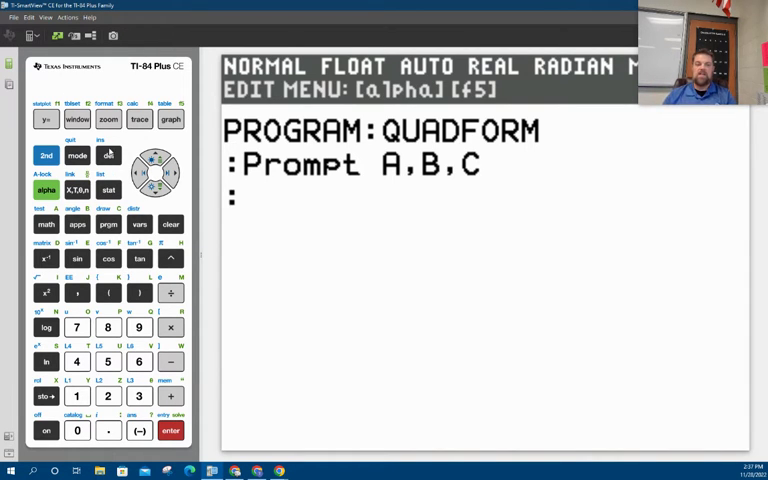
Begin line two with (-B+
{"action": "left_click", "coordinate": [109, 293]}
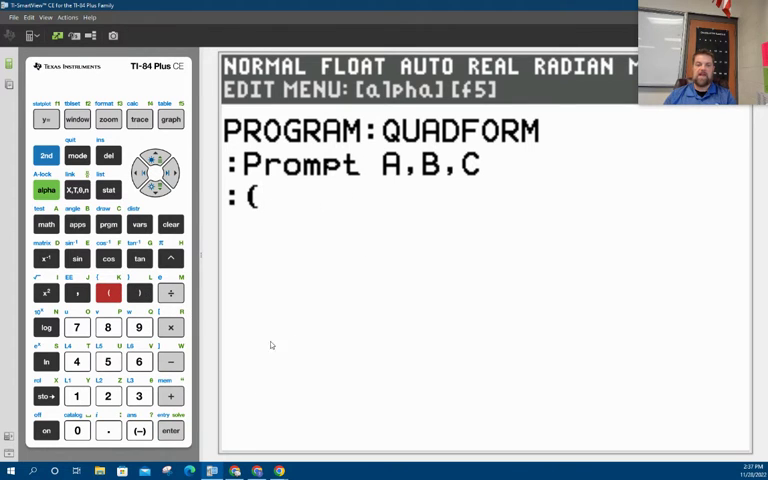
{"action": "left_click", "coordinate": [139, 430]}
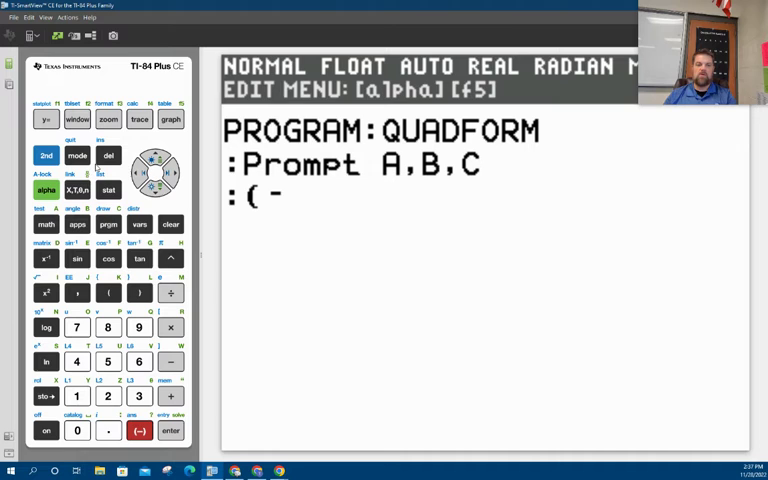
{"action": "left_click", "coordinate": [46, 190]}
{"action": "left_click", "coordinate": [77, 224]}
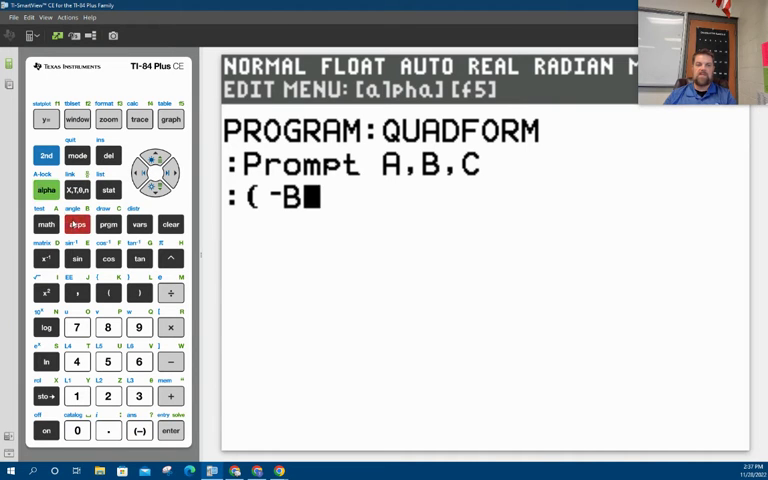
{"action": "left_click", "coordinate": [170, 396]}
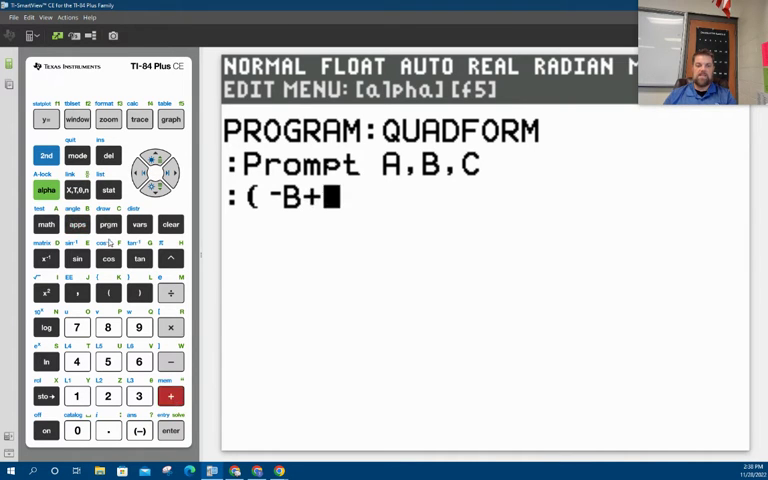
Open and close the MATH menu, then quit to the home screen
{"action": "left_click", "coordinate": [46, 224]}
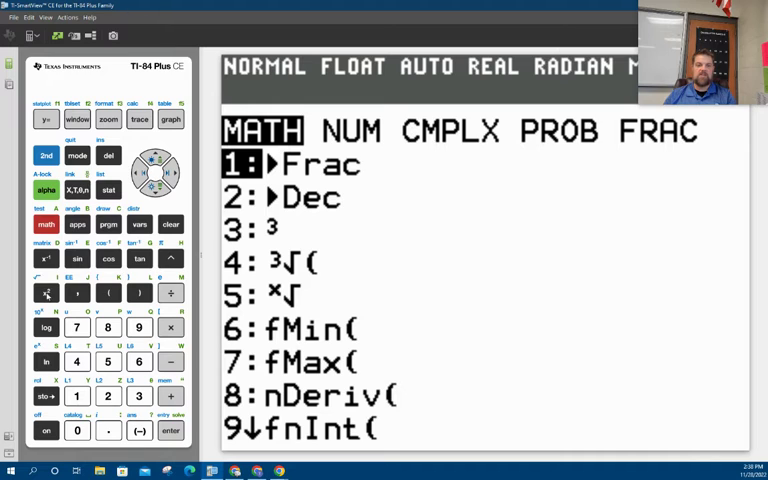
{"action": "left_click", "coordinate": [46, 156]}
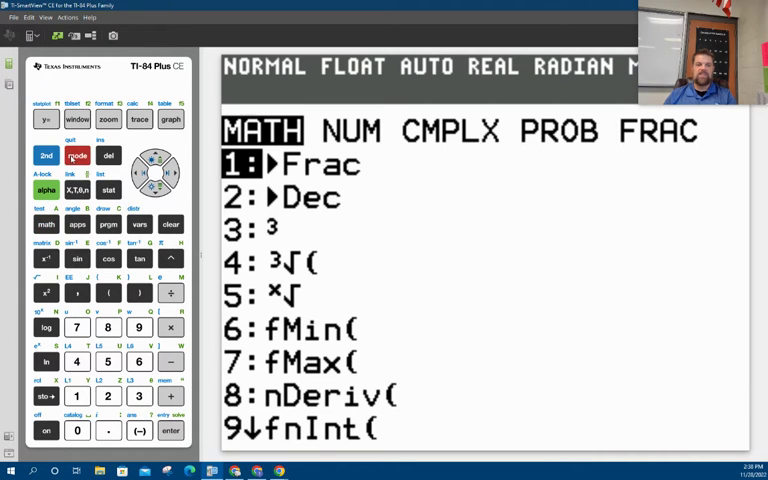
{"action": "left_click", "coordinate": [77, 156]}
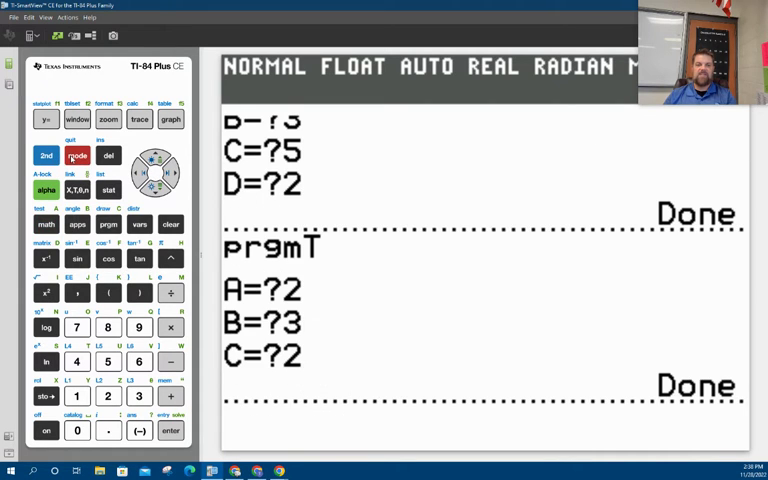
Go to the TI-Basic EDIT program list to reopen QUADFORM
{"action": "left_click", "coordinate": [108, 224]}
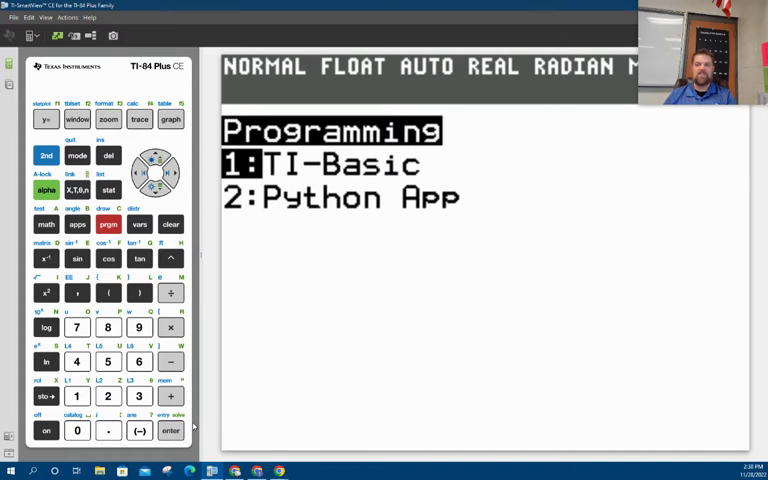
{"action": "left_click", "coordinate": [172, 430]}
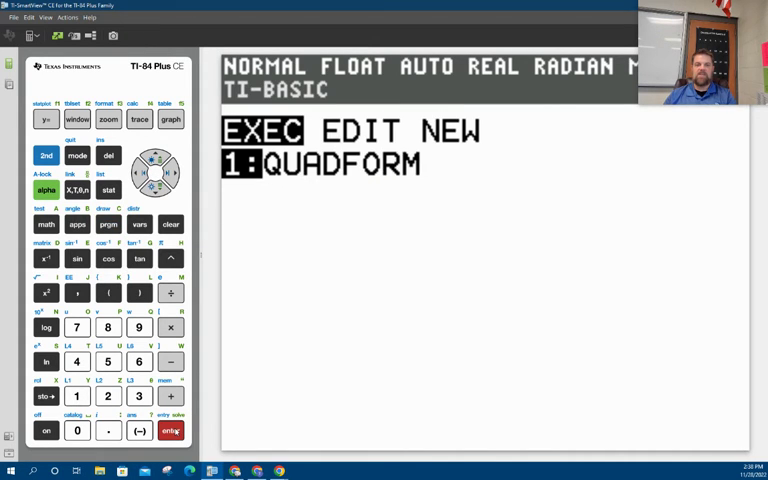
{"action": "left_click", "coordinate": [175, 174]}
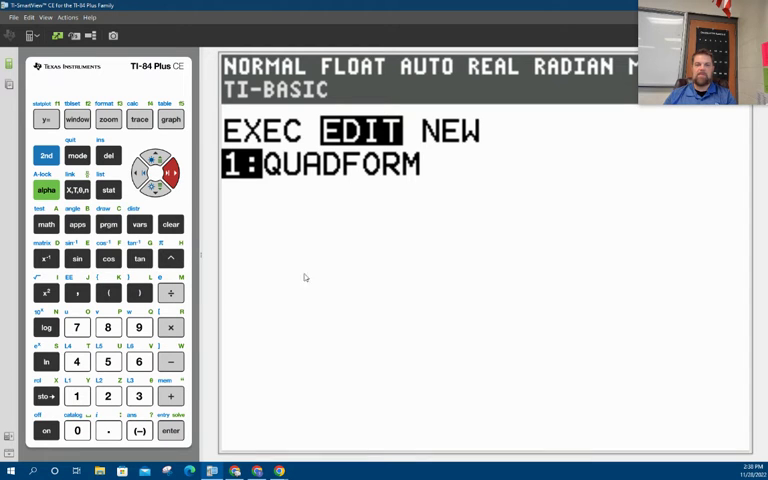
Reopen QUADFORM and extend line two's end with √(B²
{"action": "left_click", "coordinate": [171, 430]}
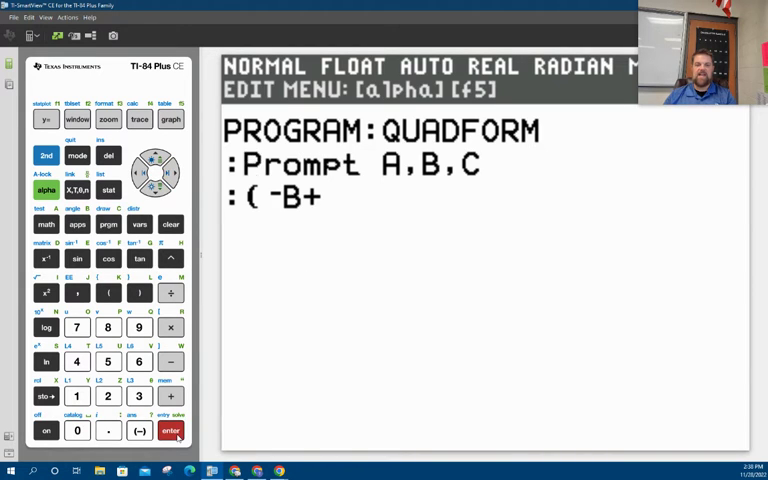
{"action": "left_click", "coordinate": [175, 174]}
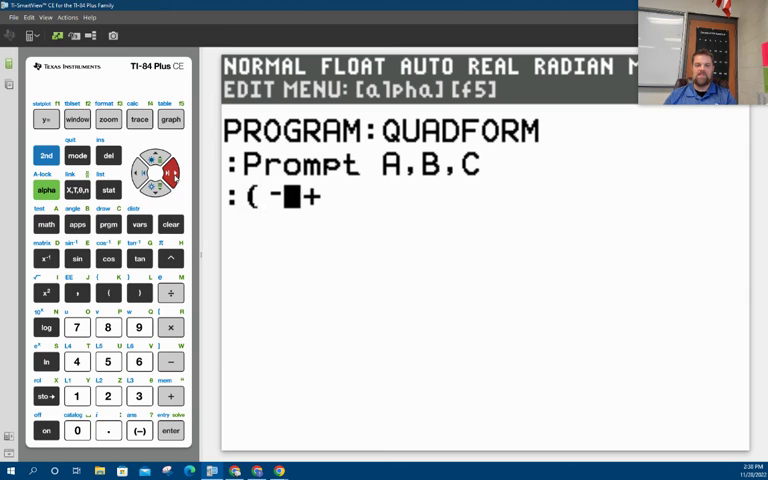
{"action": "left_click", "coordinate": [175, 174]}
{"action": "left_click", "coordinate": [46, 155]}
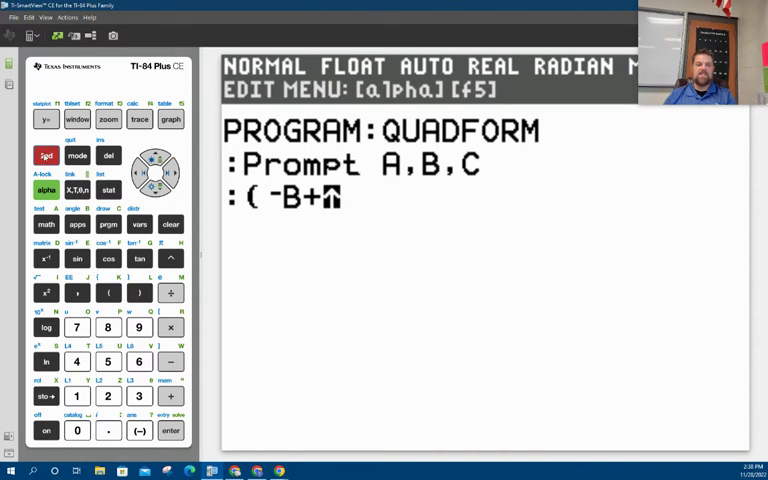
{"action": "left_click", "coordinate": [46, 293]}
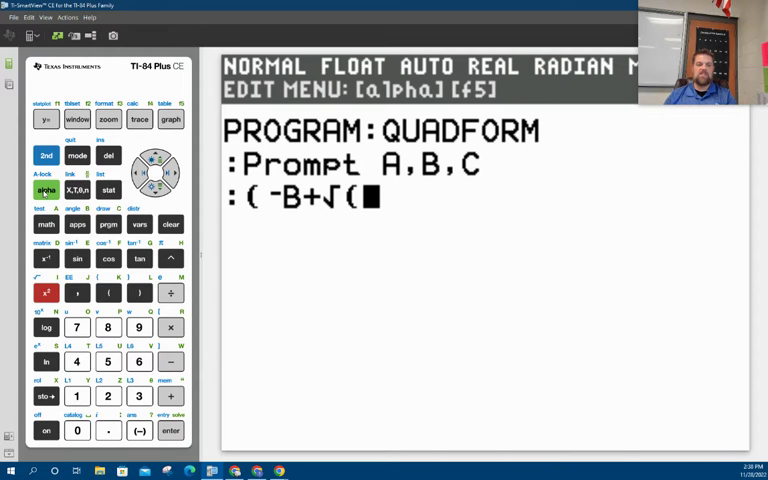
{"action": "left_click", "coordinate": [46, 190]}
{"action": "left_click", "coordinate": [77, 224]}
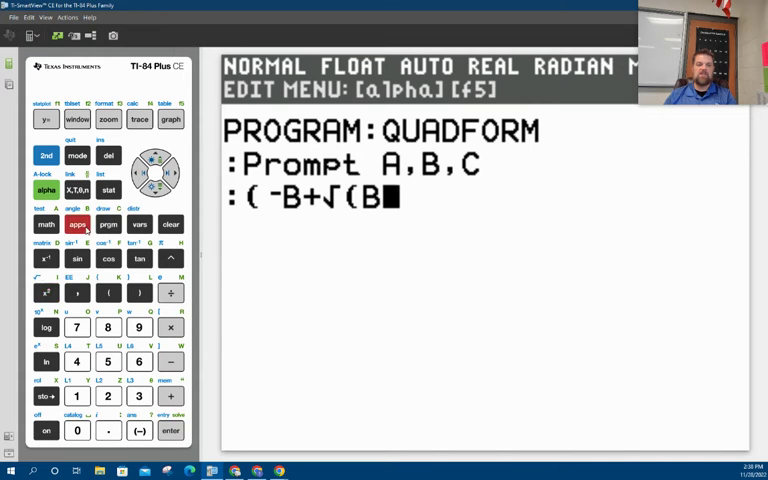
{"action": "left_click", "coordinate": [171, 259]}
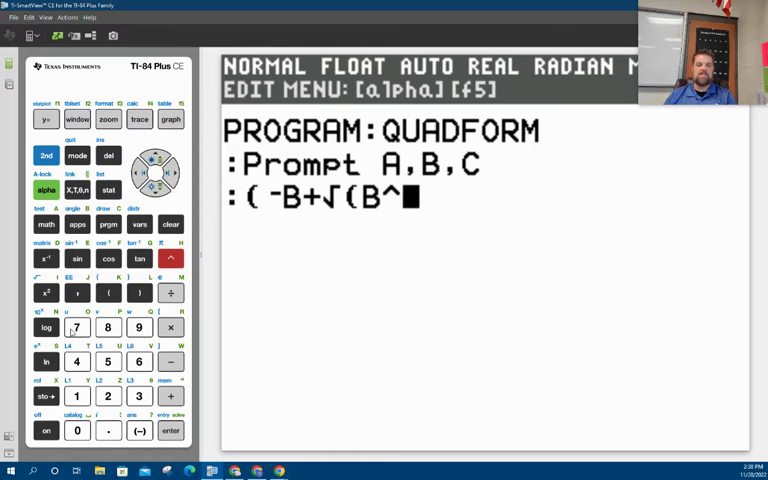
{"action": "left_click", "coordinate": [108, 396]}
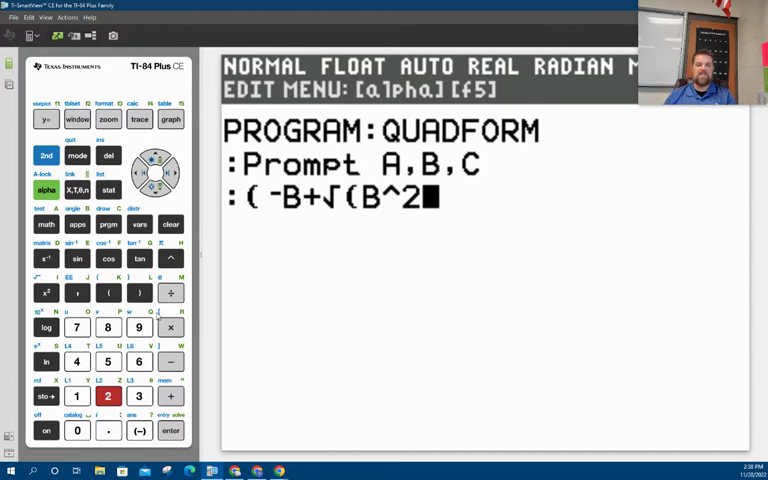
Continue the discriminant with -4AC and close the root and numerator parentheses
{"action": "key", "text": "minus"}
{"action": "key", "text": "4"}
{"action": "type", "text": "-4"}
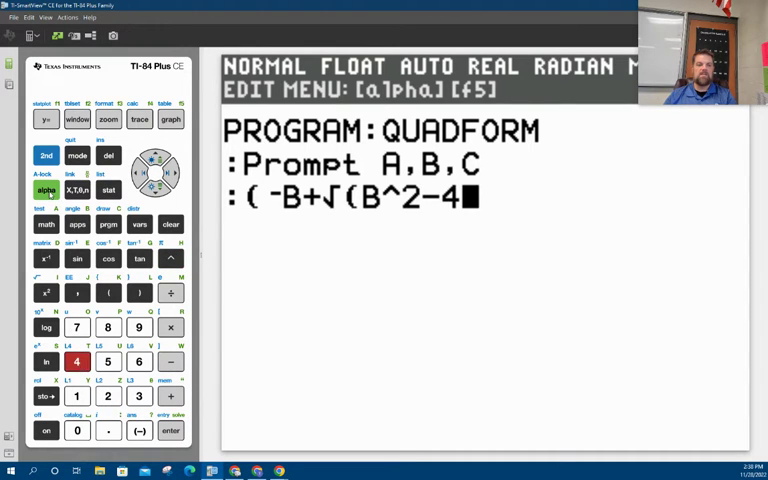
{"action": "left_click", "coordinate": [46, 190]}
{"action": "left_click", "coordinate": [46, 224]}
{"action": "left_click", "coordinate": [46, 190]}
{"action": "left_click", "coordinate": [108, 224]}
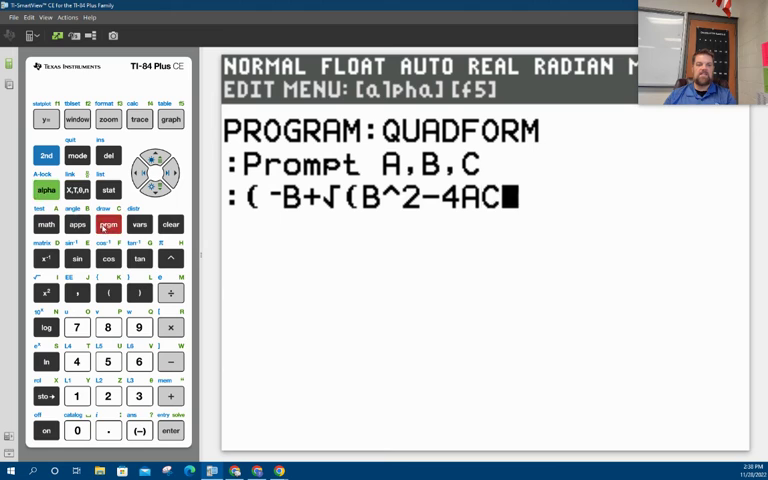
{"action": "left_click", "coordinate": [139, 292]}
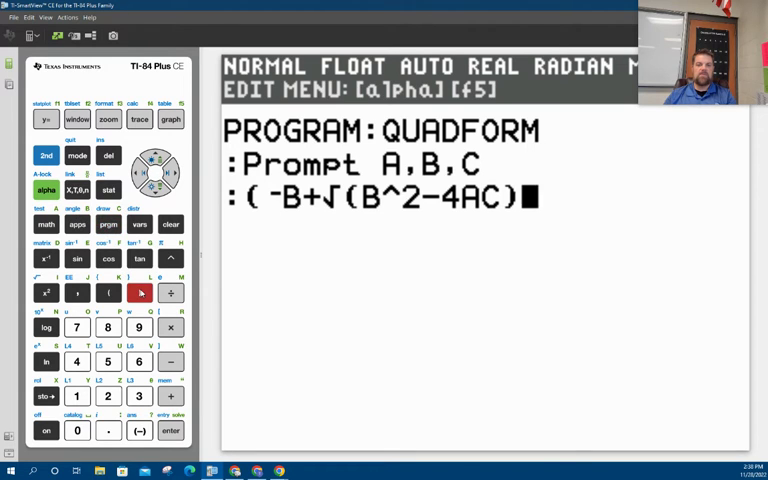
{"action": "left_click", "coordinate": [139, 292]}
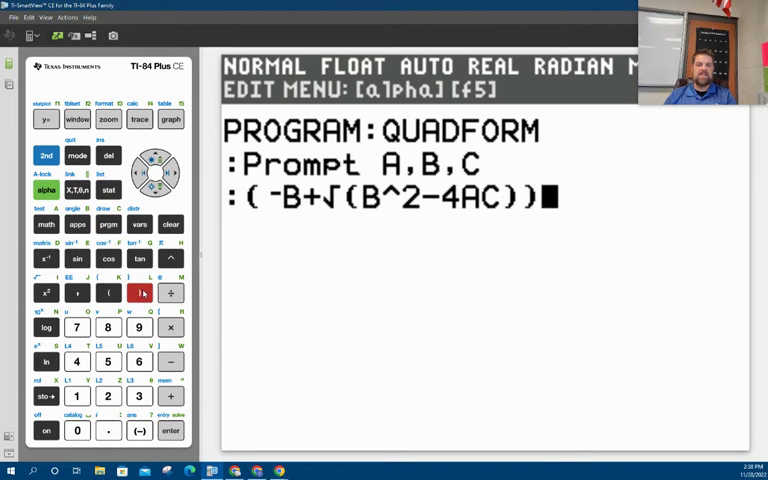
Divide by (2A), store the result in U, and start a new line
{"action": "left_click", "coordinate": [170, 292]}
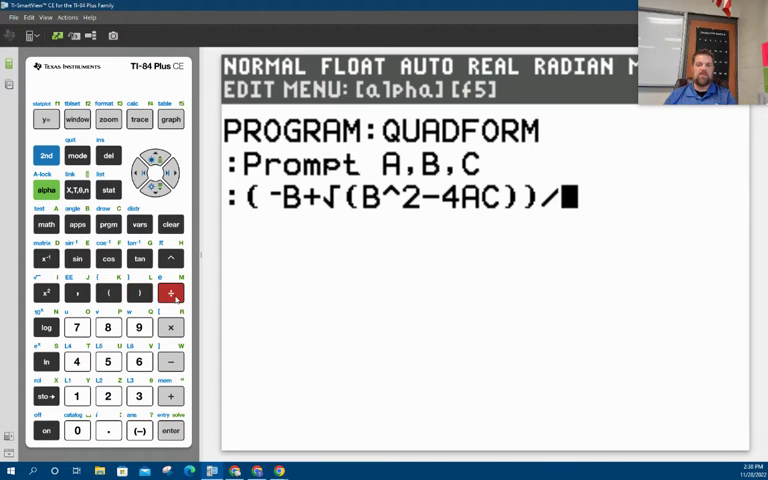
{"action": "left_click", "coordinate": [108, 292]}
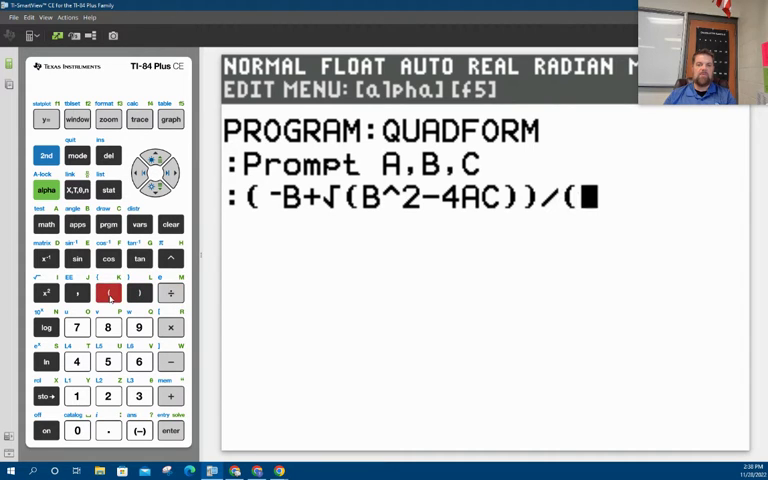
{"action": "key", "text": "2"}
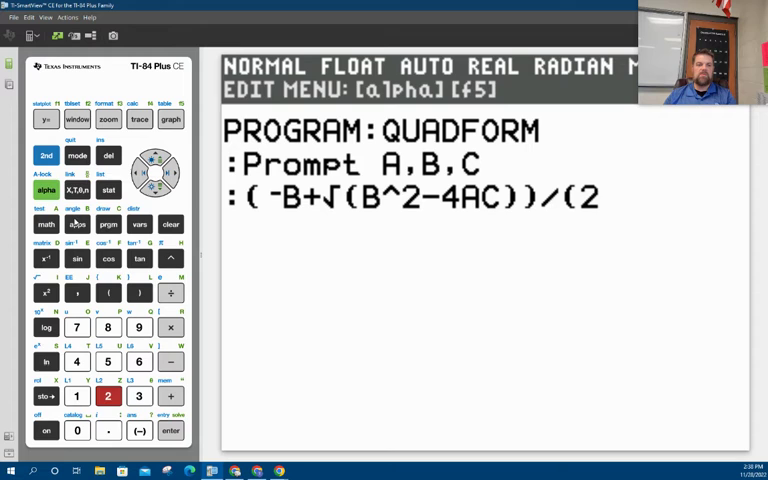
{"action": "left_click", "coordinate": [46, 190]}
{"action": "left_click", "coordinate": [46, 224]}
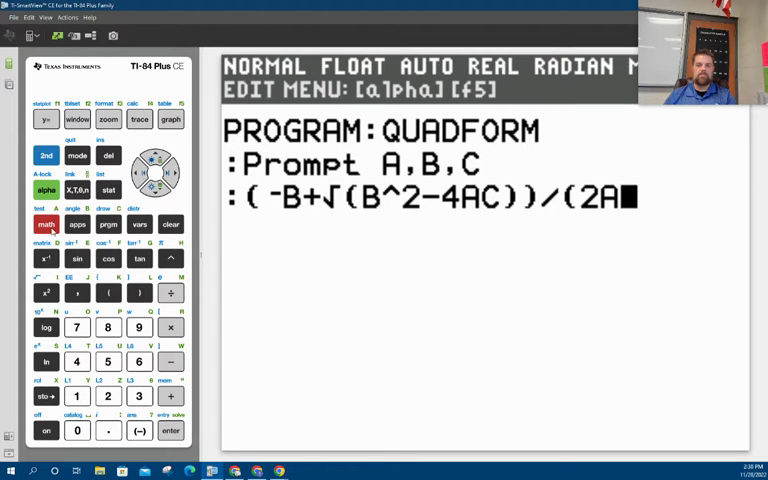
{"action": "left_click", "coordinate": [139, 292]}
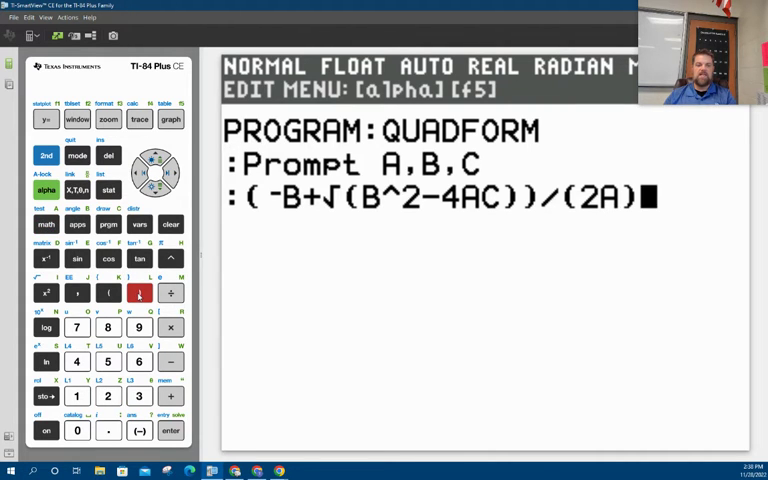
{"action": "left_click", "coordinate": [46, 396]}
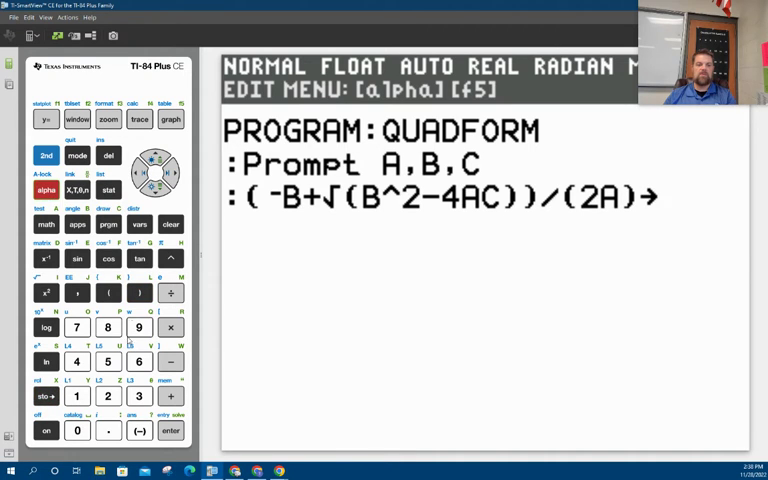
{"action": "left_click", "coordinate": [108, 361]}
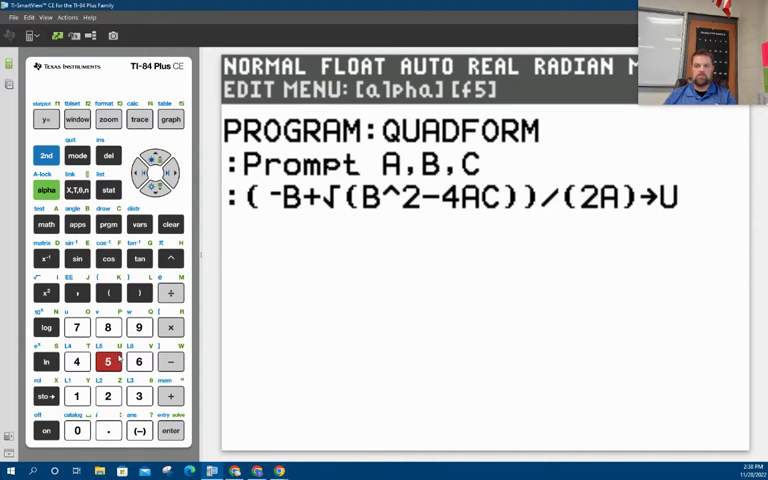
{"action": "left_click", "coordinate": [170, 430]}
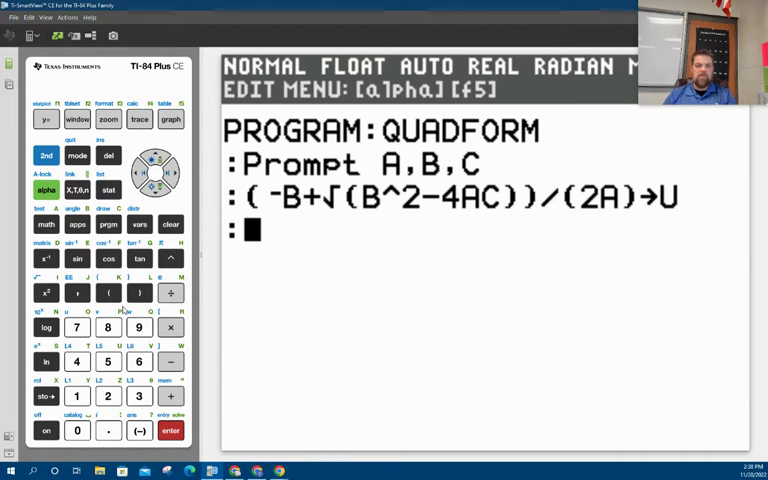
Begin line three with (-B-, removing a stray extra B
{"action": "left_click", "coordinate": [108, 292]}
{"action": "left_click", "coordinate": [139, 430]}
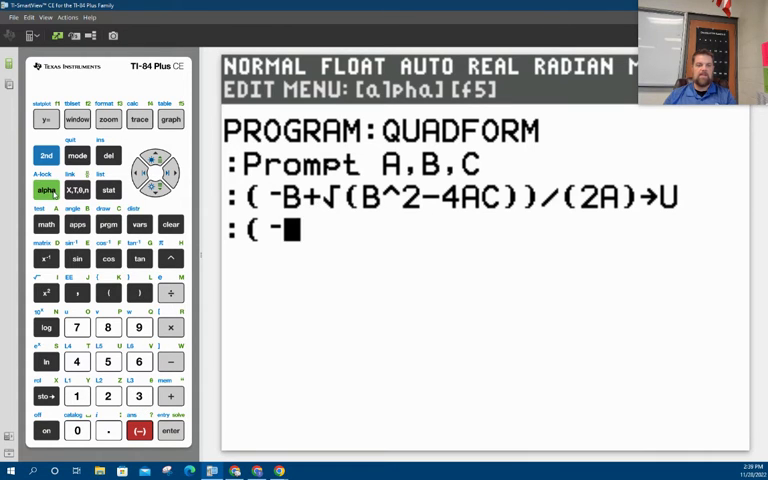
{"action": "left_click", "coordinate": [46, 190]}
{"action": "left_click", "coordinate": [77, 223]}
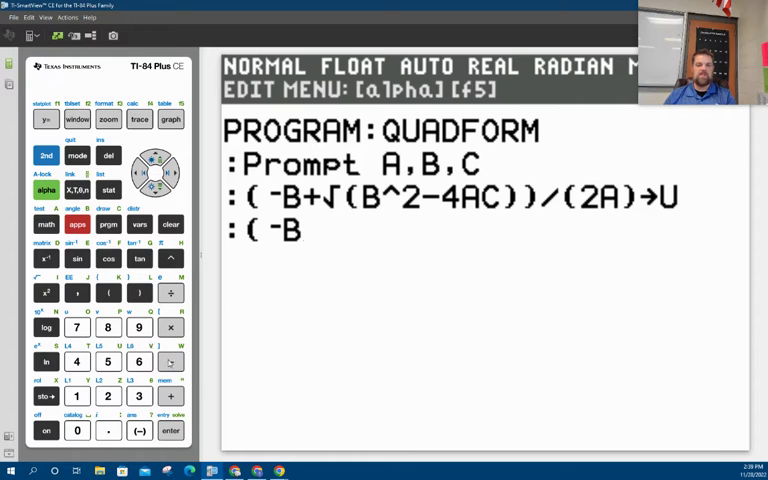
{"action": "left_click", "coordinate": [170, 361]}
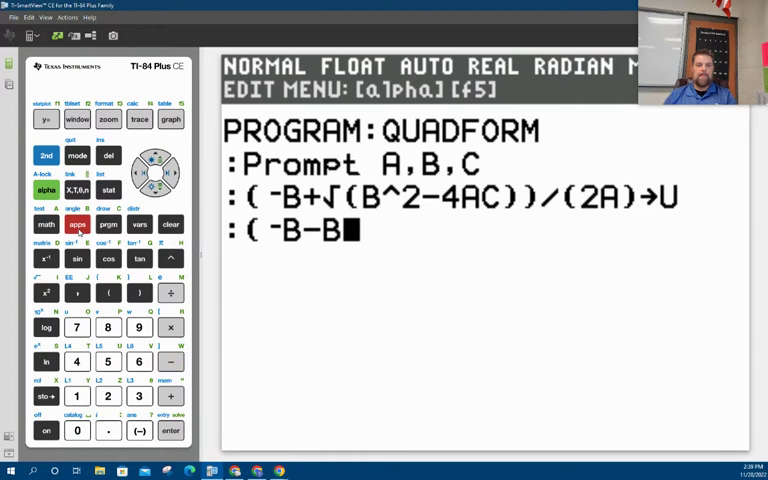
{"action": "key", "text": "Delete"}
Add √(B²-4 to start the discriminant
{"action": "left_click", "coordinate": [46, 190]}
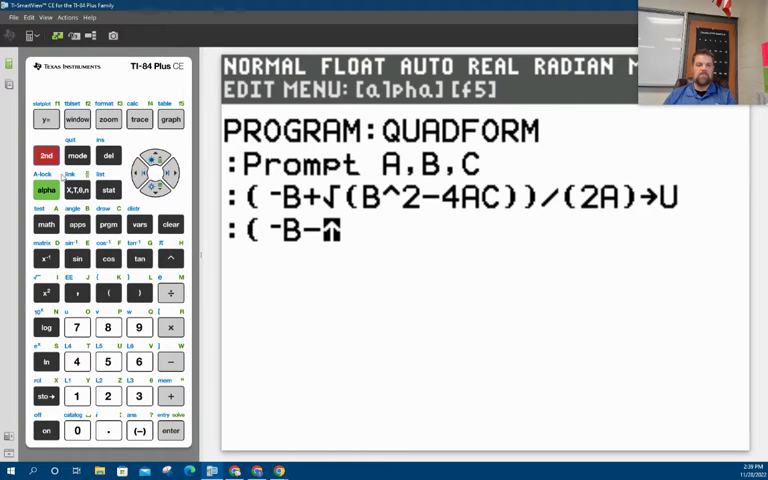
{"action": "left_click", "coordinate": [46, 293]}
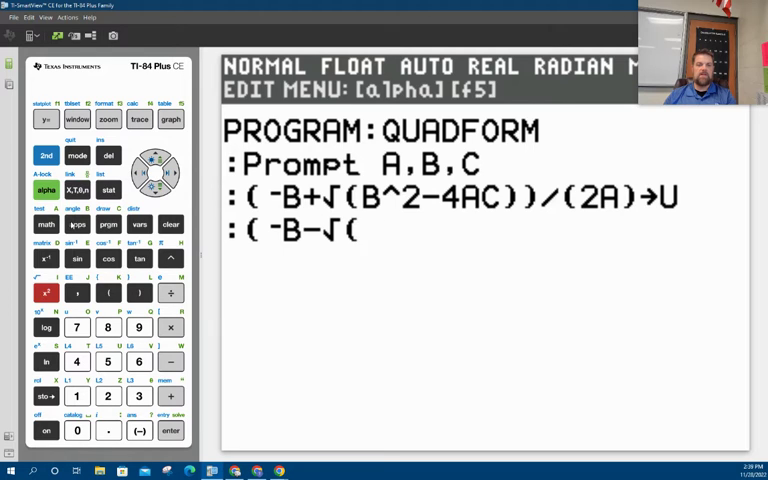
{"action": "left_click", "coordinate": [46, 190]}
{"action": "left_click", "coordinate": [77, 224]}
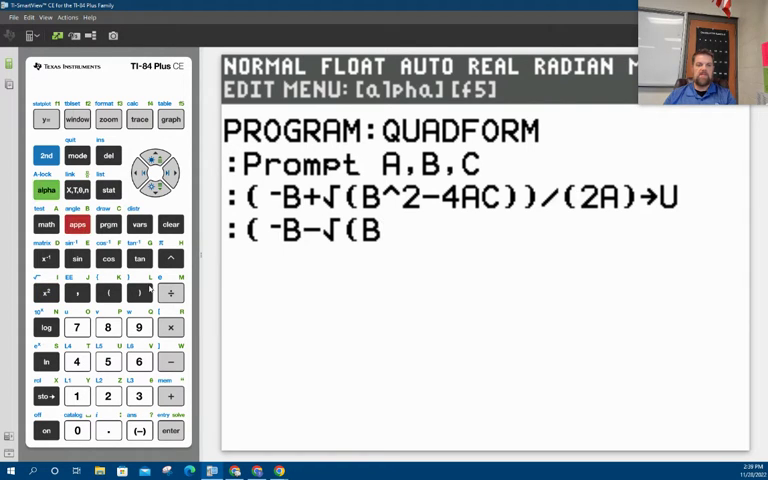
{"action": "left_click", "coordinate": [46, 292]}
{"action": "left_click", "coordinate": [46, 293]}
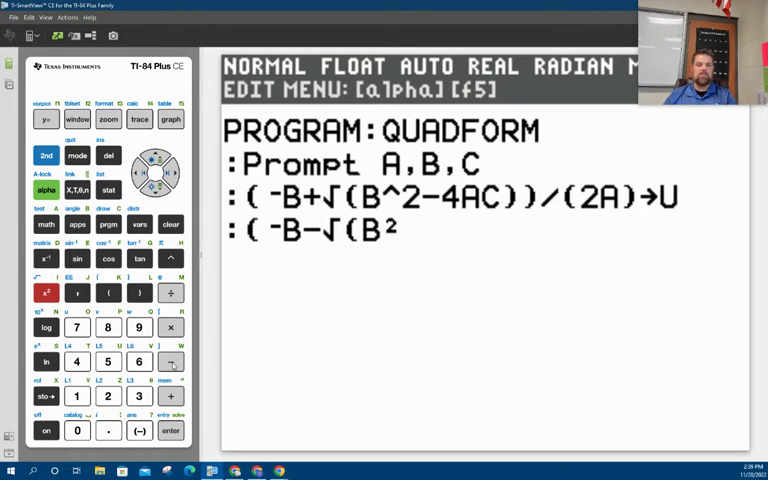
{"action": "left_click", "coordinate": [170, 361]}
{"action": "left_click", "coordinate": [76, 361]}
Finish 4AC and close the root and numerator parentheses
{"action": "left_click", "coordinate": [46, 190]}
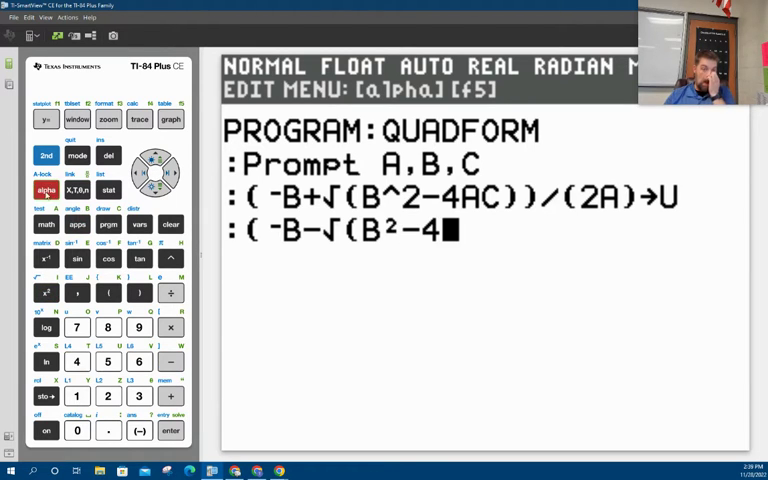
{"action": "left_click", "coordinate": [46, 223]}
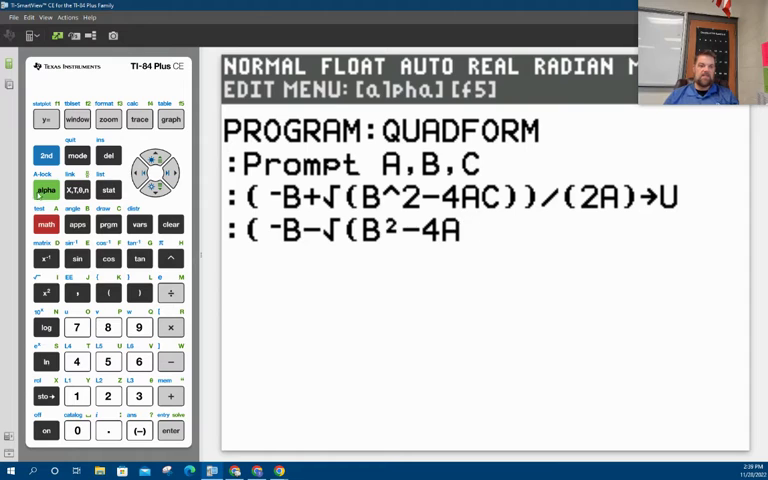
{"action": "left_click", "coordinate": [46, 190]}
{"action": "left_click", "coordinate": [108, 223]}
{"action": "left_click", "coordinate": [139, 293]}
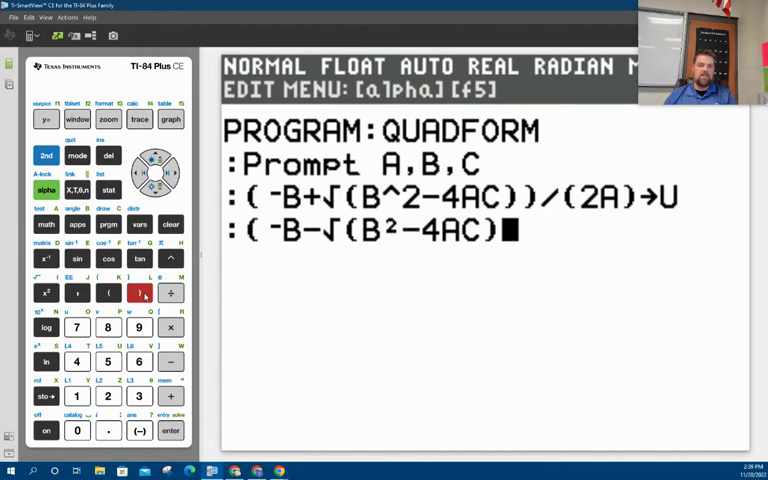
{"action": "left_click", "coordinate": [143, 295]}
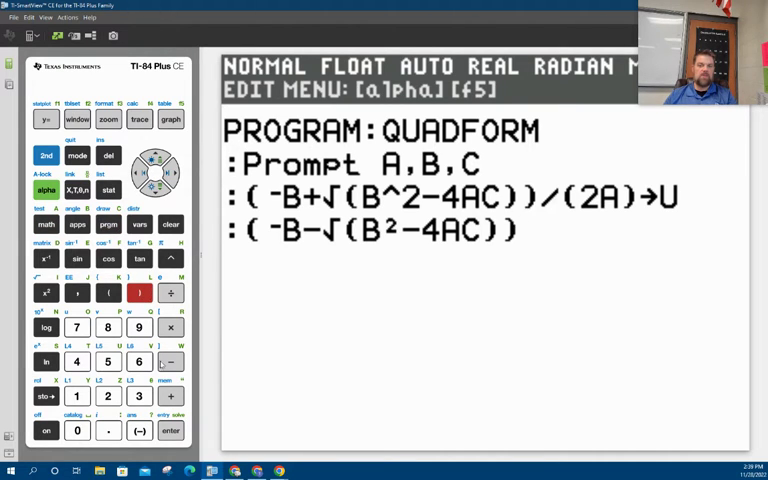
Divide by (2A) and store the second root in V
{"action": "left_click", "coordinate": [171, 293]}
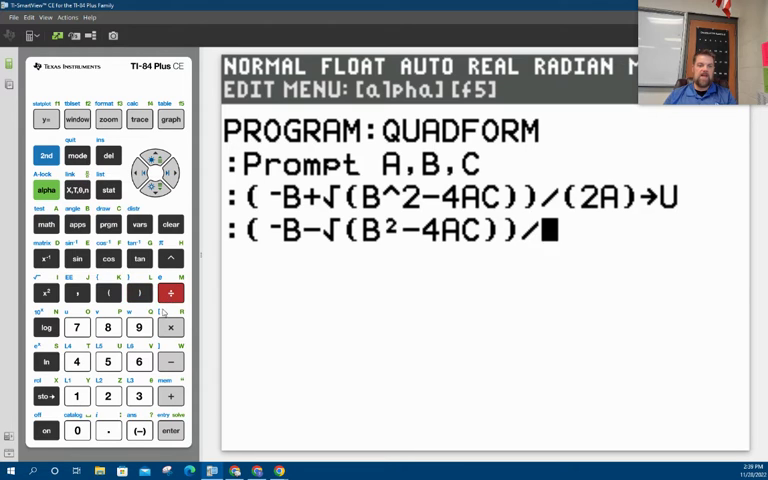
{"action": "left_click", "coordinate": [108, 293]}
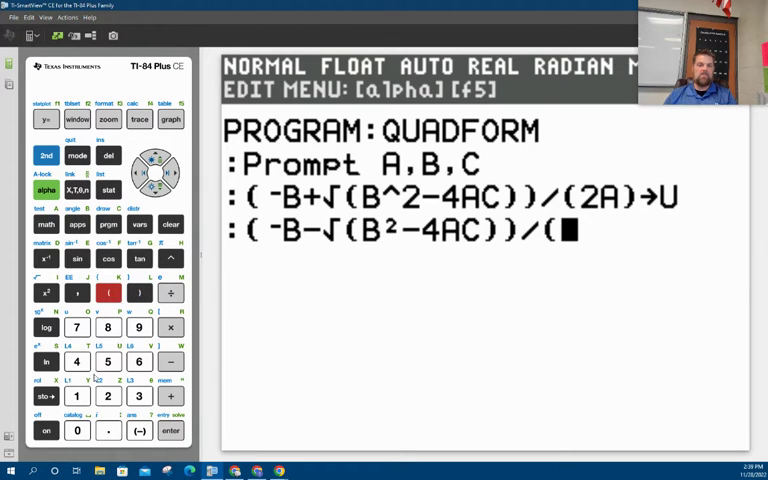
{"action": "left_click", "coordinate": [108, 396]}
{"action": "left_click", "coordinate": [46, 190]}
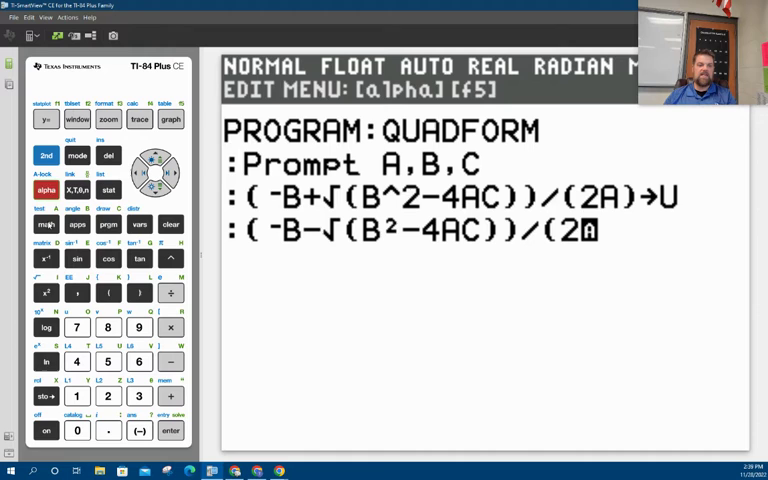
{"action": "left_click", "coordinate": [46, 224]}
{"action": "left_click", "coordinate": [139, 293]}
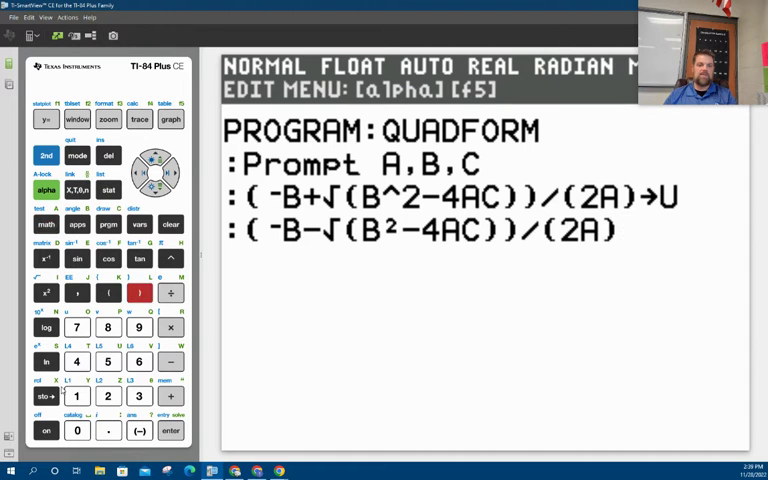
{"action": "left_click", "coordinate": [46, 396]}
{"action": "left_click", "coordinate": [46, 190]}
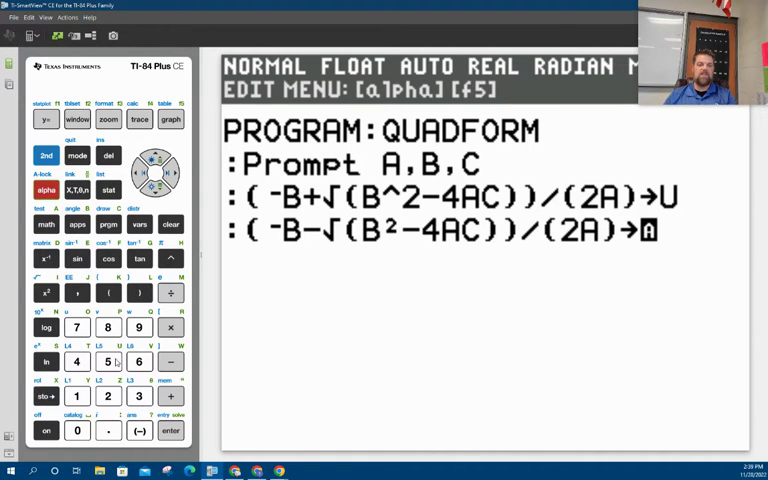
{"action": "left_click", "coordinate": [139, 362]}
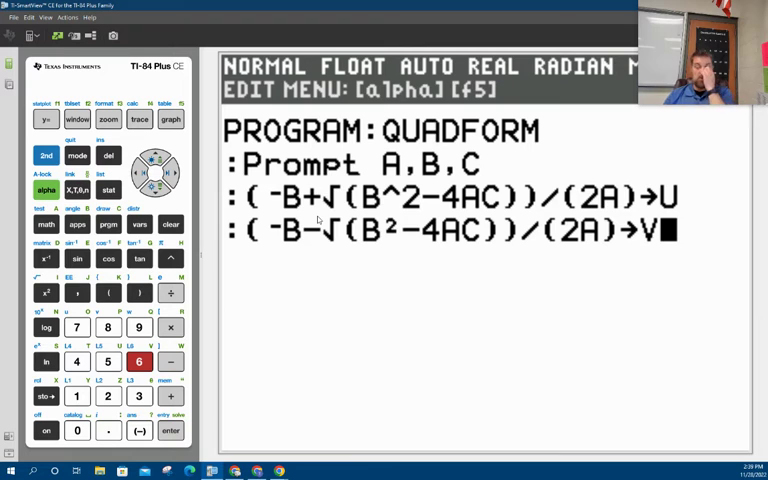
Add an empty fourth line after the V formula
{"action": "left_click", "coordinate": [171, 430]}
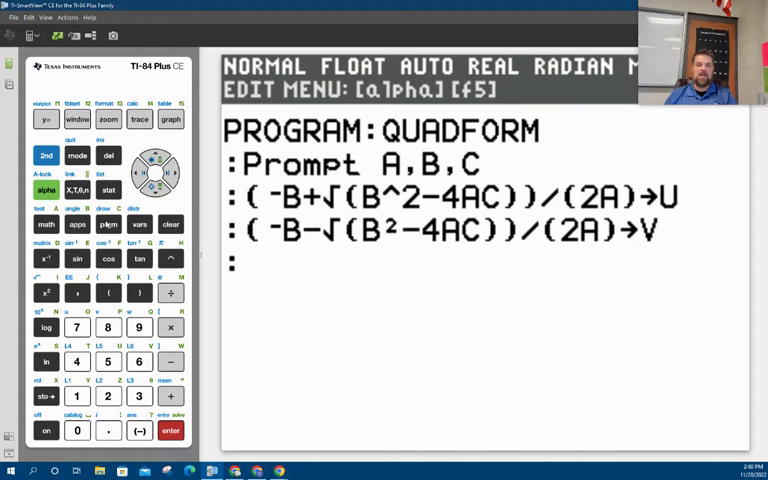
Insert the Disp command from PRGM's I/O menu on line four
{"action": "left_click", "coordinate": [109, 225]}
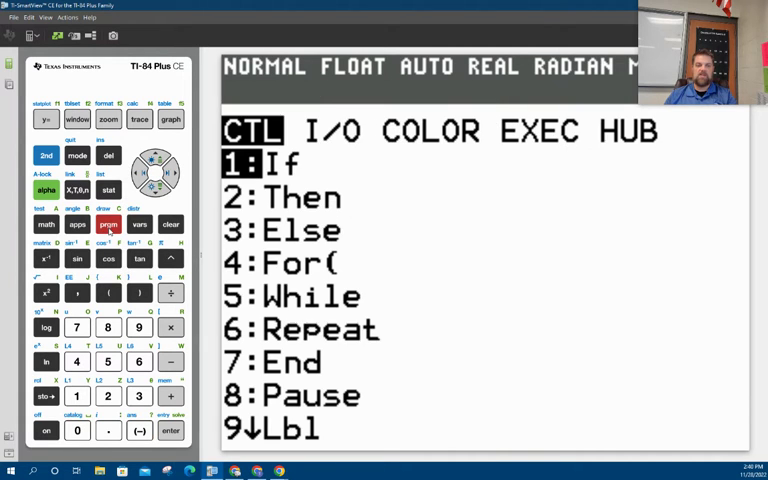
{"action": "left_click", "coordinate": [172, 176]}
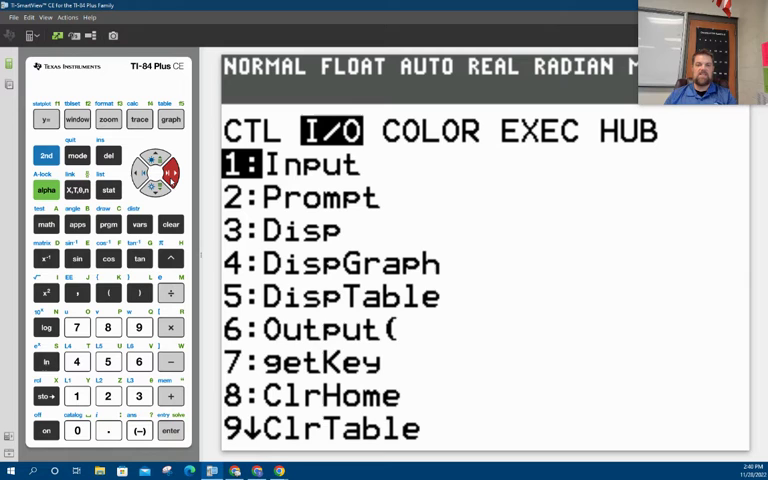
{"action": "left_click", "coordinate": [156, 188]}
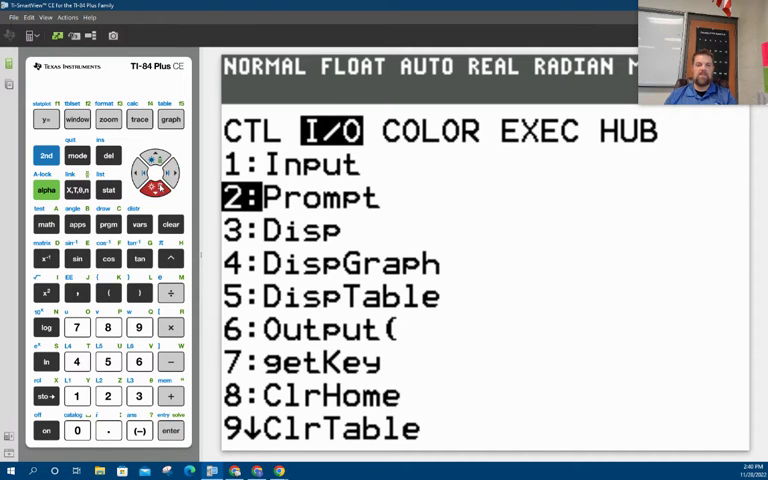
{"action": "left_click", "coordinate": [156, 188]}
{"action": "left_click", "coordinate": [139, 396]}
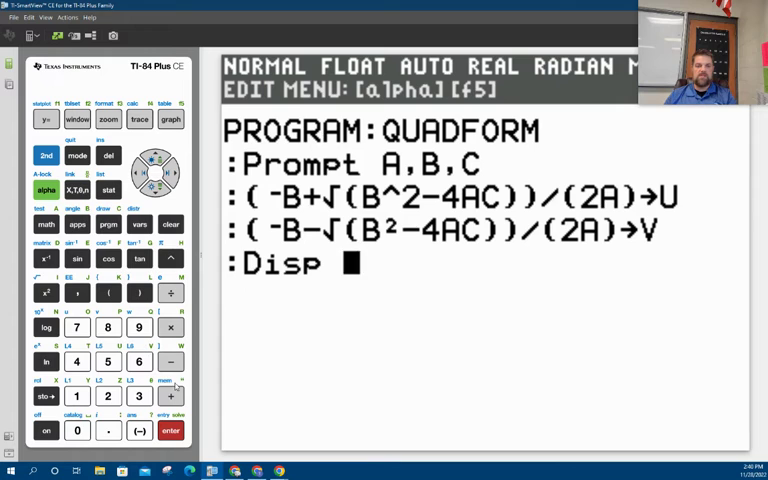
Open a quoted string, deleting an accidental asterisk
{"action": "left_click", "coordinate": [46, 190]}
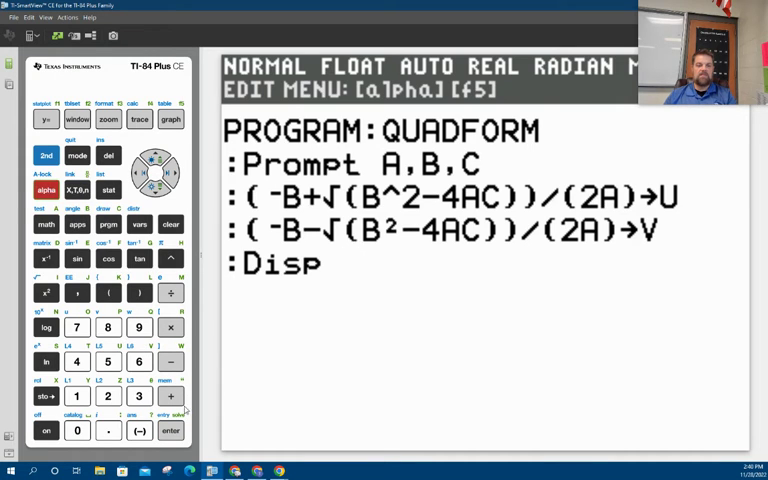
{"action": "left_click", "coordinate": [171, 396]}
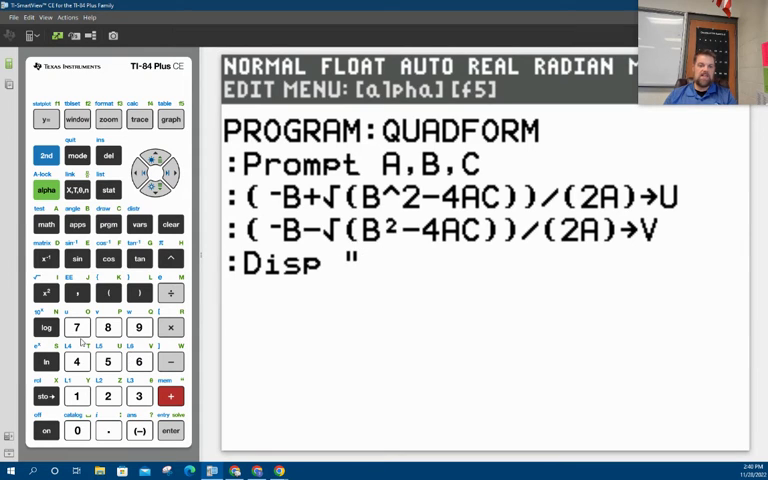
{"action": "key", "text": "asterisk"}
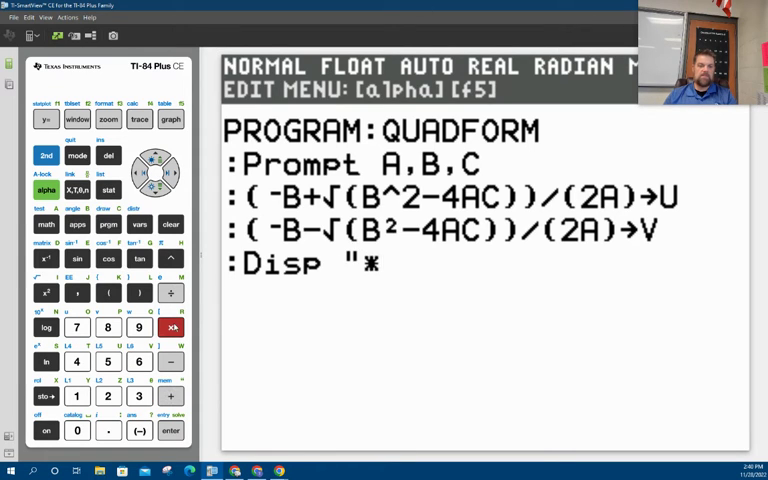
{"action": "key", "text": "Delete"}
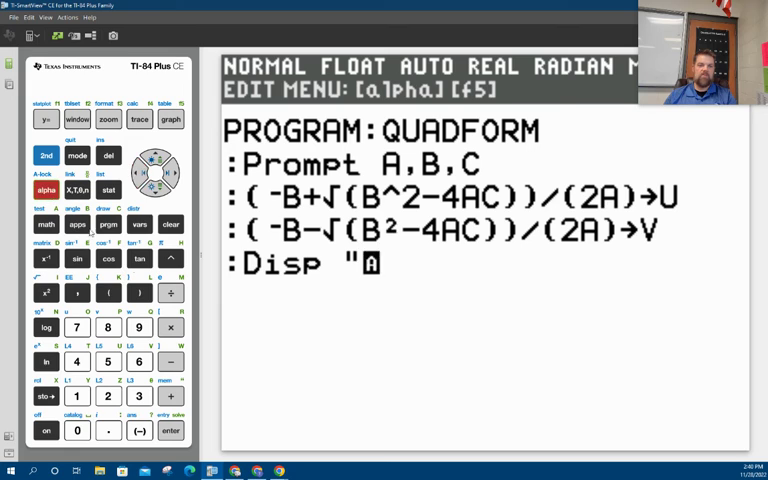
Type ROOTS inside the quotes and close the string
{"action": "left_click", "coordinate": [170, 327]}
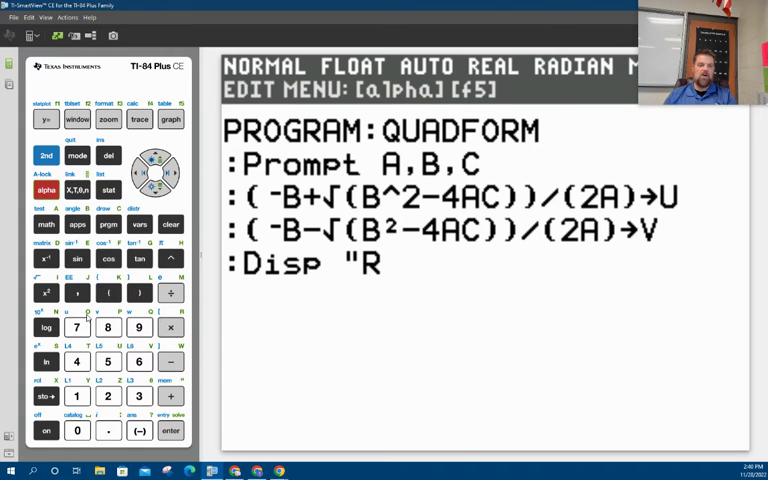
{"action": "left_click", "coordinate": [77, 327]}
{"action": "left_click", "coordinate": [46, 190]}
{"action": "left_click", "coordinate": [77, 327]}
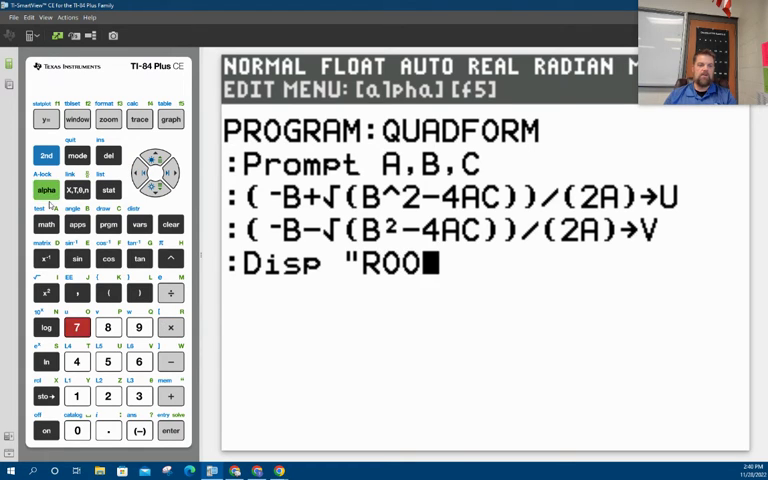
{"action": "left_click", "coordinate": [46, 190]}
{"action": "left_click", "coordinate": [77, 361]}
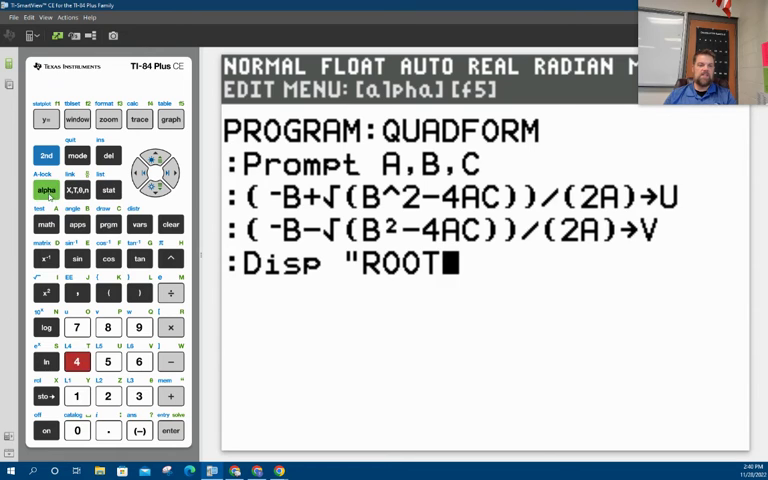
{"action": "left_click", "coordinate": [46, 190]}
{"action": "left_click", "coordinate": [45, 361]}
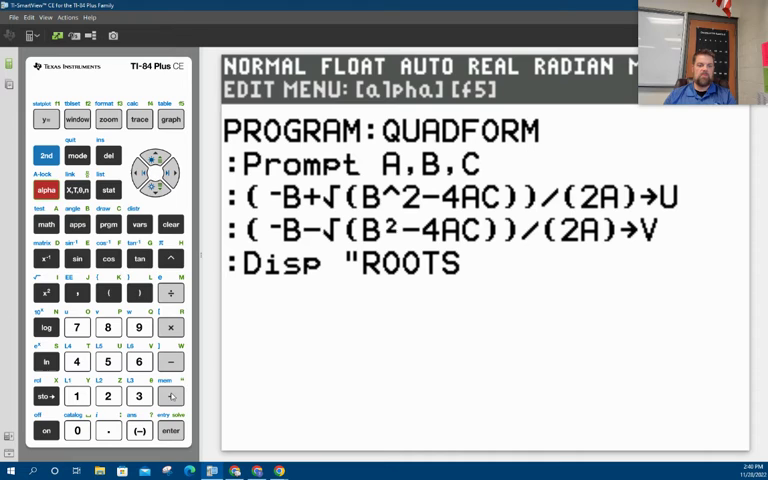
{"action": "left_click", "coordinate": [46, 190]}
{"action": "left_click", "coordinate": [170, 396]}
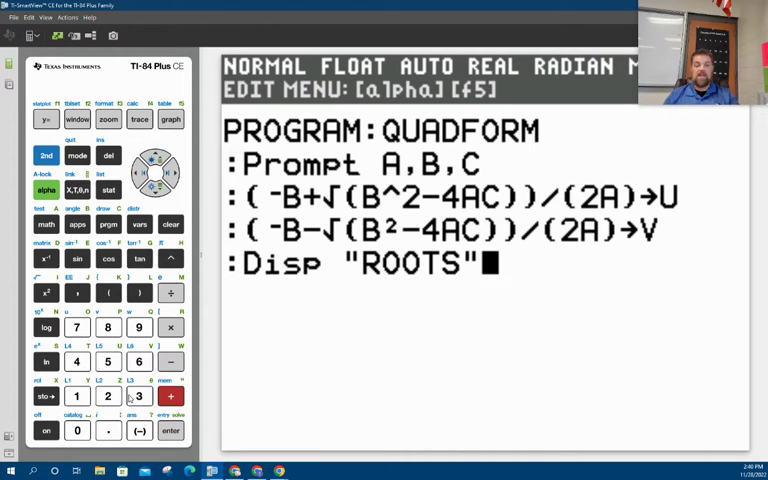
Append ,U,V to the Disp line, fixing a misplaced V, then quit to home
{"action": "left_click", "coordinate": [77, 292]}
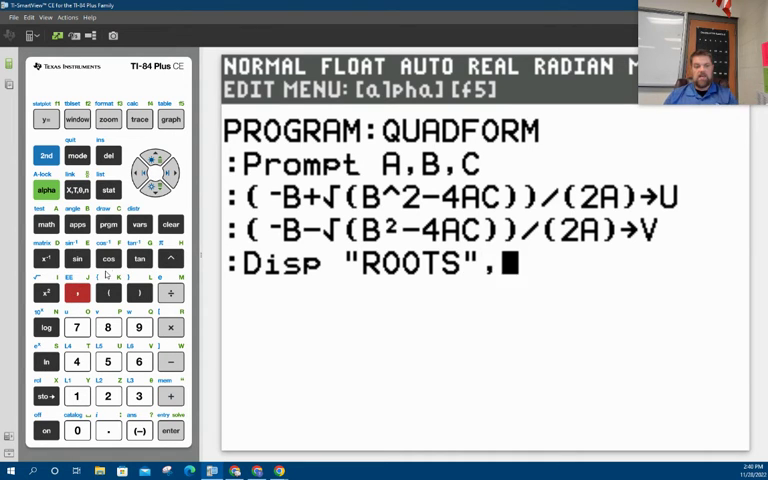
{"action": "left_click", "coordinate": [46, 190]}
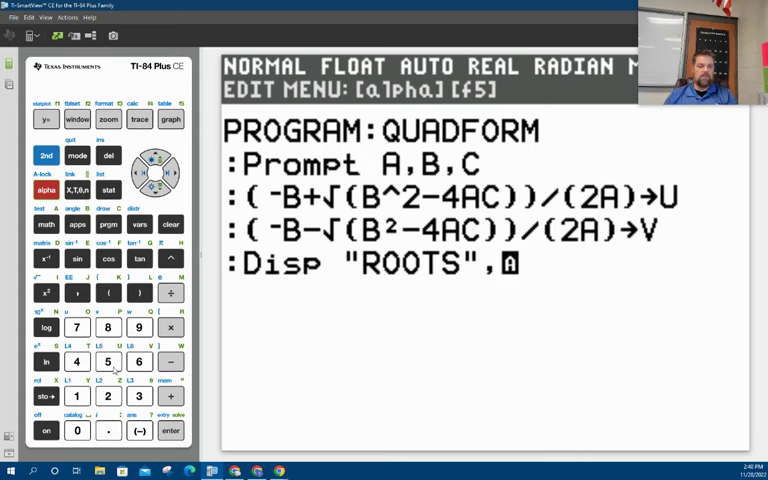
{"action": "left_click", "coordinate": [108, 361]}
{"action": "left_click", "coordinate": [46, 190]}
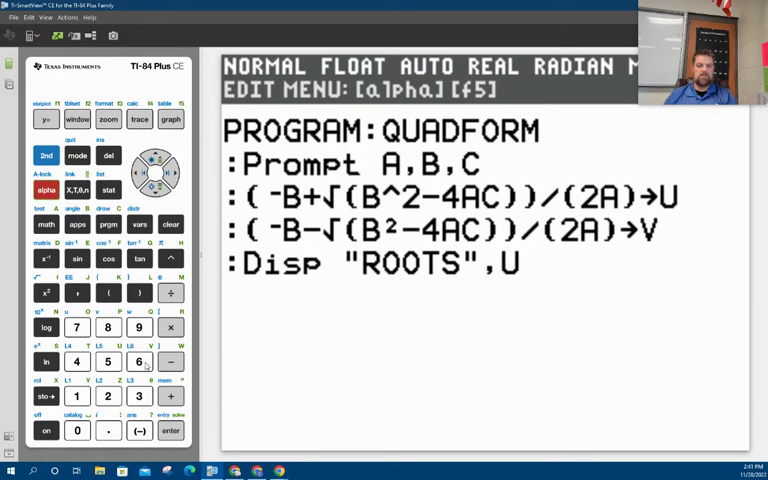
{"action": "left_click", "coordinate": [139, 361]}
{"action": "left_click", "coordinate": [108, 155]}
{"action": "left_click", "coordinate": [77, 292]}
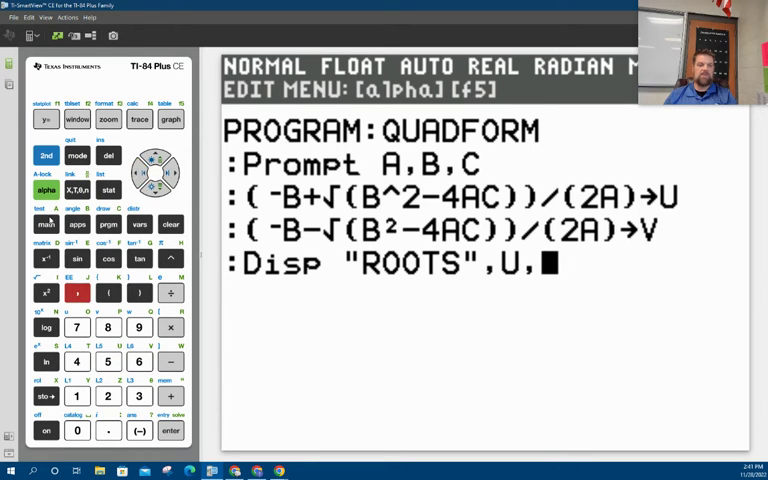
{"action": "left_click", "coordinate": [46, 190]}
{"action": "left_click", "coordinate": [139, 361]}
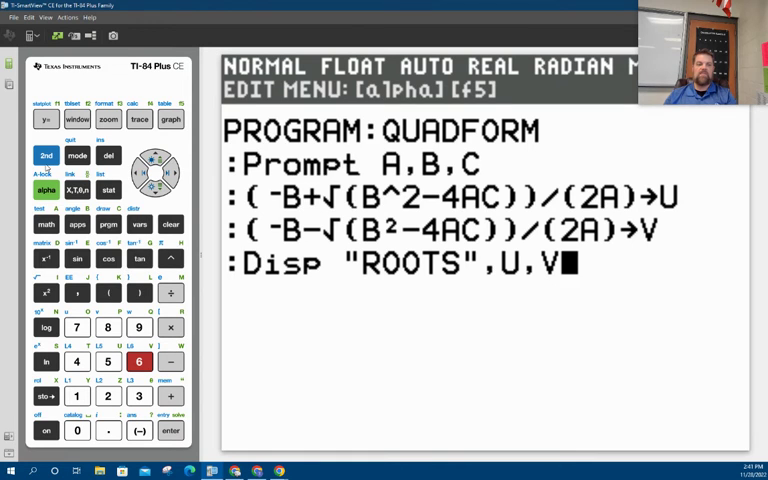
{"action": "left_click", "coordinate": [46, 155]}
{"action": "left_click", "coordinate": [77, 155]}
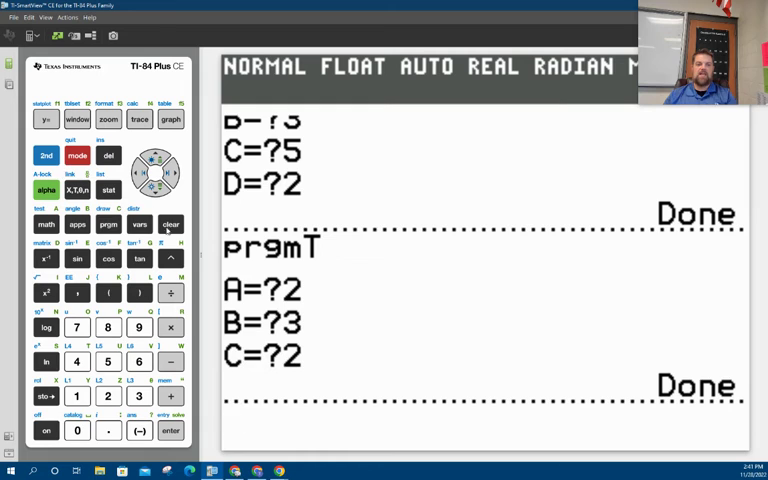
Clear the home screen and start the QUADFORM program
{"action": "key", "text": "Delete"}
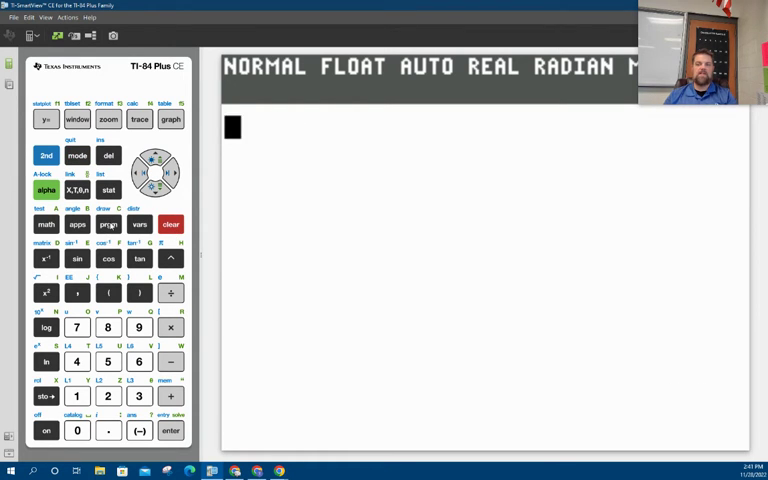
{"action": "left_click", "coordinate": [108, 224]}
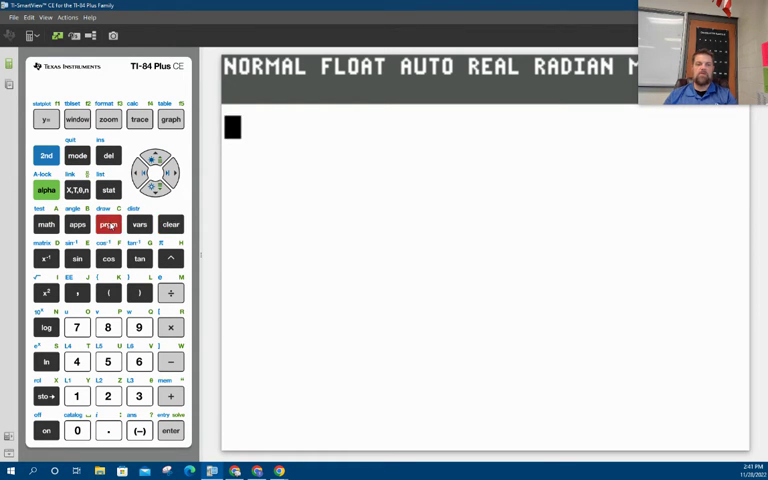
{"action": "left_click", "coordinate": [172, 430]}
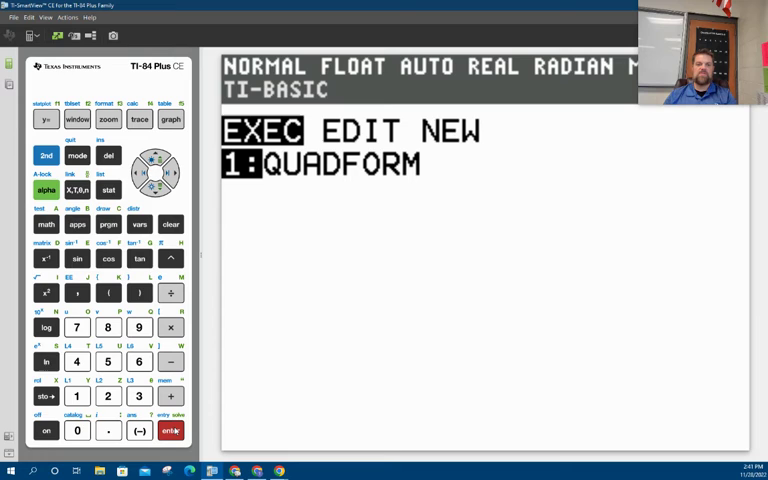
{"action": "left_click", "coordinate": [172, 430]}
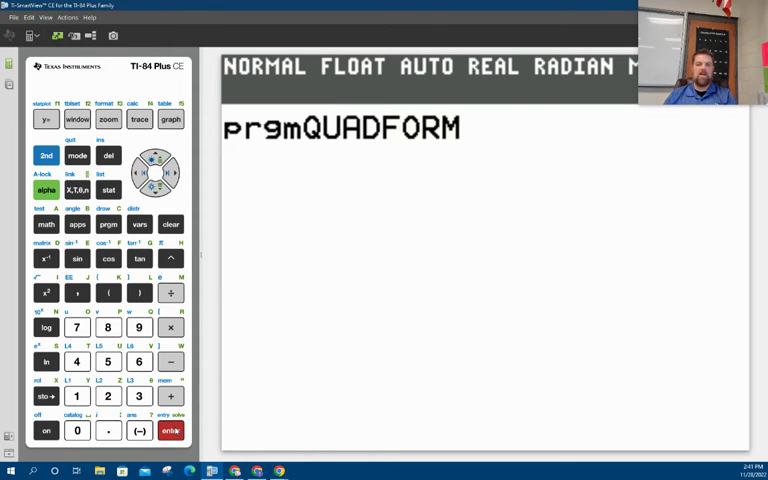
{"action": "left_click", "coordinate": [172, 430]}
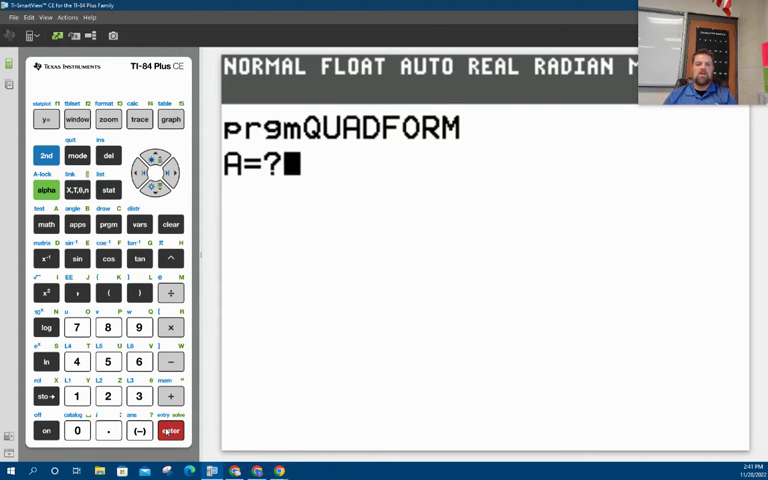
Answer the prompts with A=2, B=3 and C=-2, fixing a mistyped 4
{"action": "key", "text": "2"}
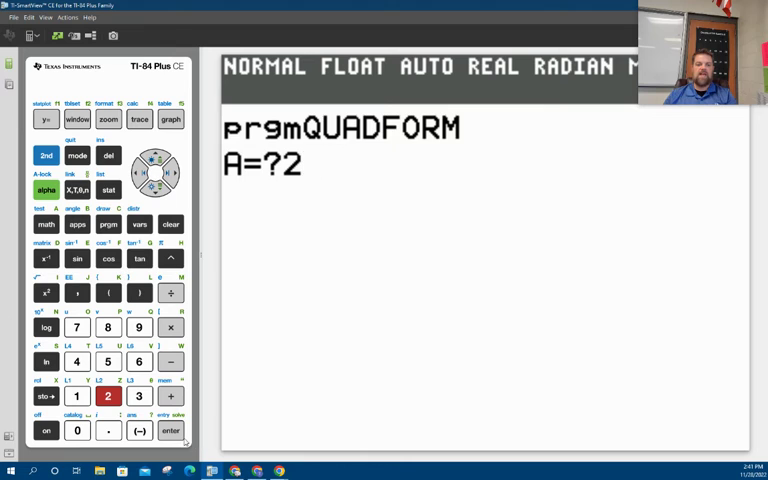
{"action": "left_click", "coordinate": [172, 430]}
{"action": "key", "text": "3"}
{"action": "left_click", "coordinate": [172, 430]}
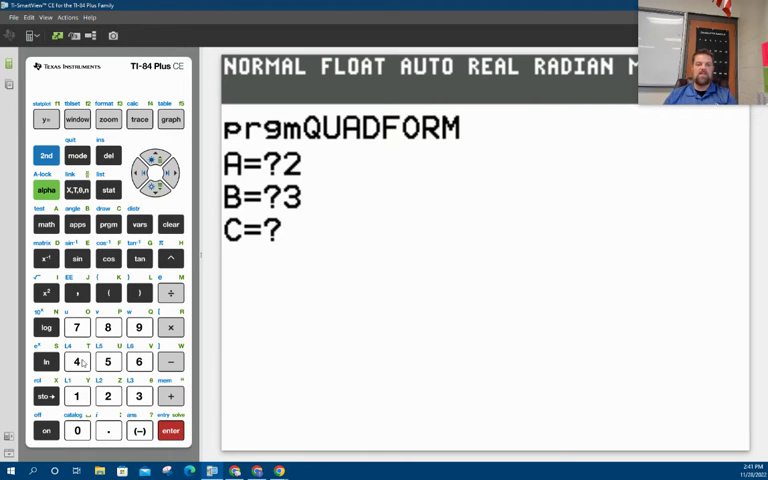
{"action": "key", "text": "4"}
{"action": "key", "text": "Left"}
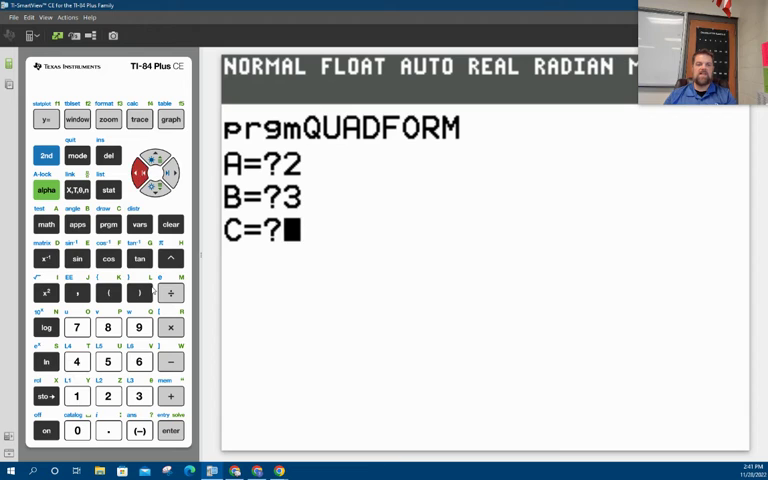
{"action": "left_click", "coordinate": [140, 430]}
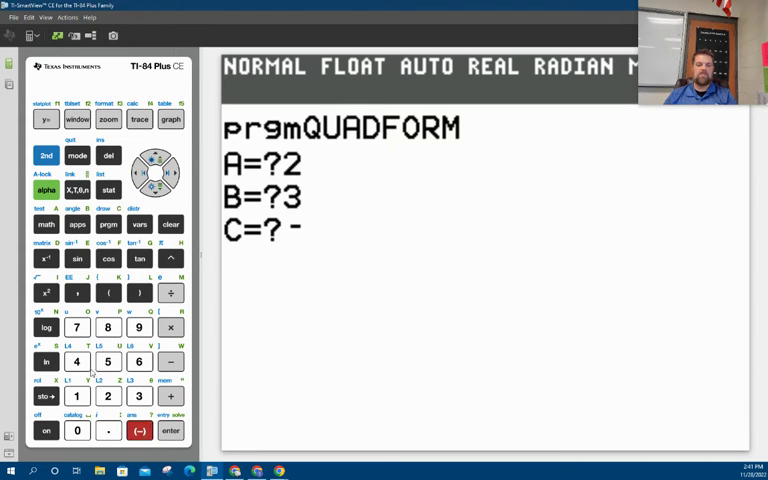
{"action": "left_click", "coordinate": [109, 396]}
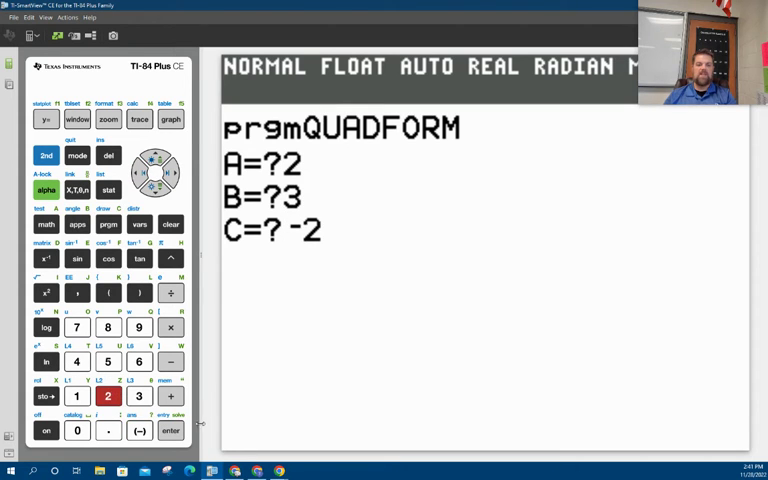
{"action": "key", "text": "Return"}
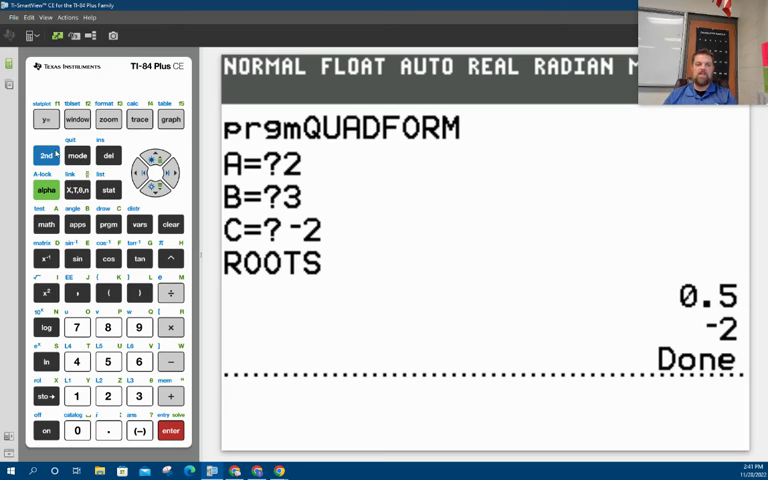
Open QUADFORM for editing and insert a blank line above Prompt A,B,C
{"action": "left_click", "coordinate": [108, 224]}
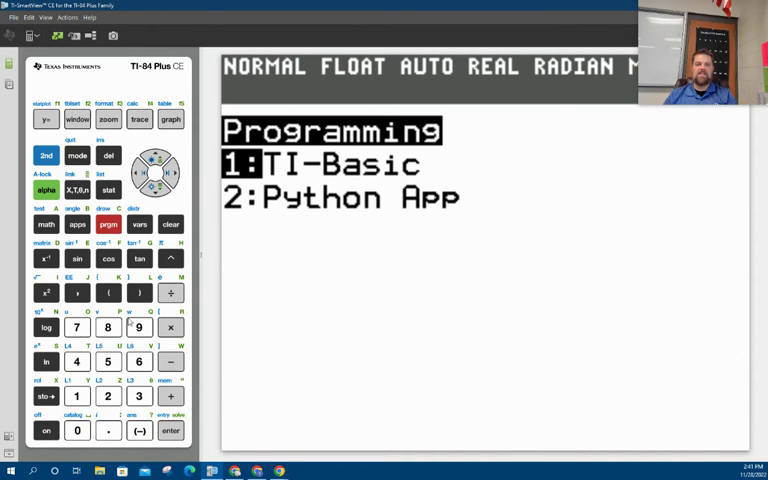
{"action": "left_click", "coordinate": [172, 431]}
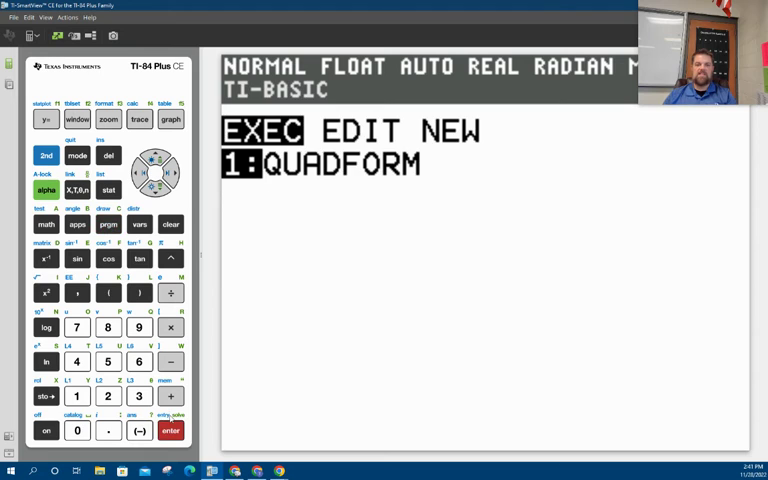
{"action": "left_click", "coordinate": [175, 175]}
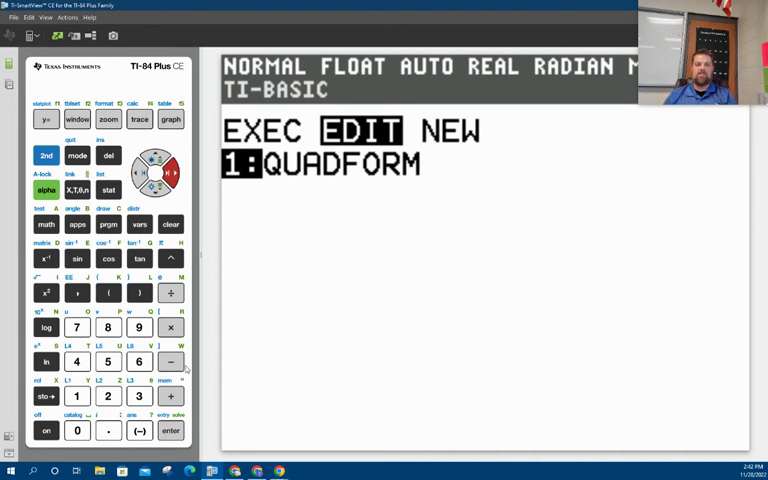
{"action": "left_click", "coordinate": [172, 431]}
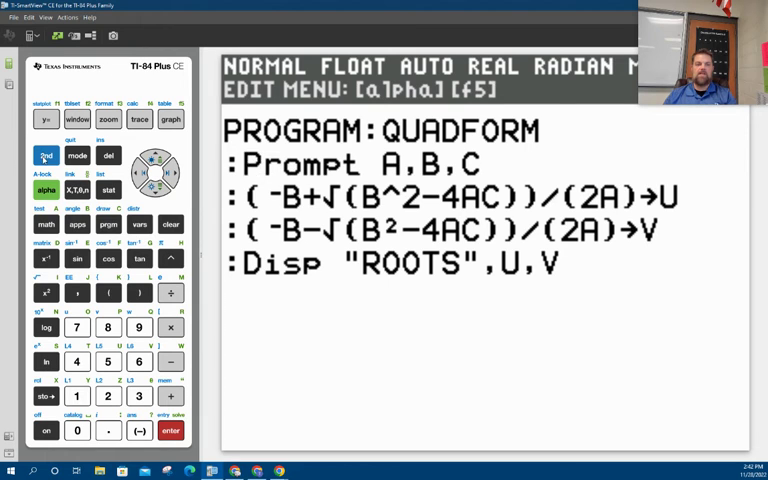
{"action": "left_click", "coordinate": [44, 158]}
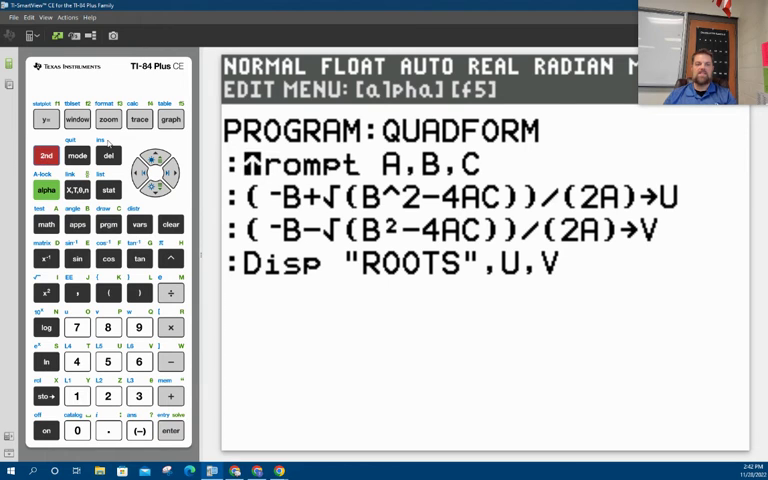
{"action": "left_click", "coordinate": [172, 431]}
{"action": "left_click", "coordinate": [157, 158]}
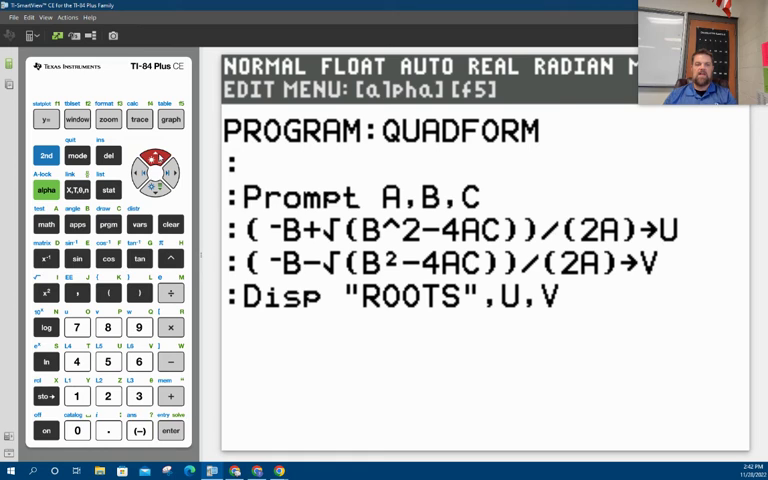
Bring up the I/O program commands with Disp highlighted
{"action": "left_click", "coordinate": [108, 224]}
{"action": "left_click", "coordinate": [155, 190]}
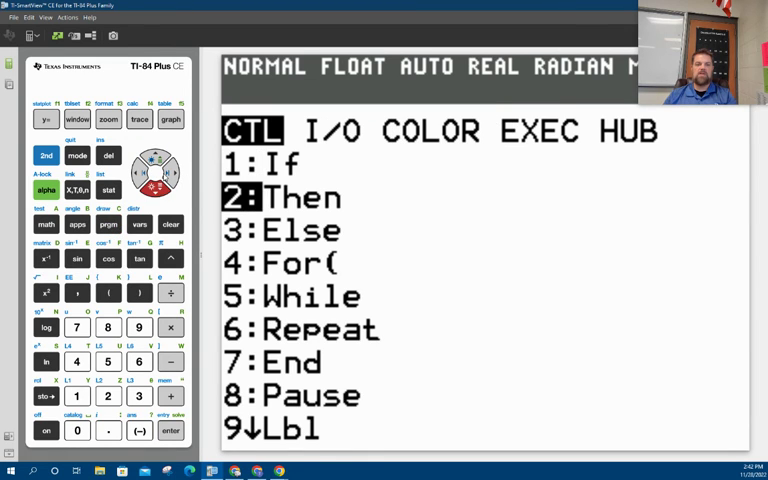
{"action": "left_click", "coordinate": [170, 173]}
{"action": "left_click", "coordinate": [155, 190]}
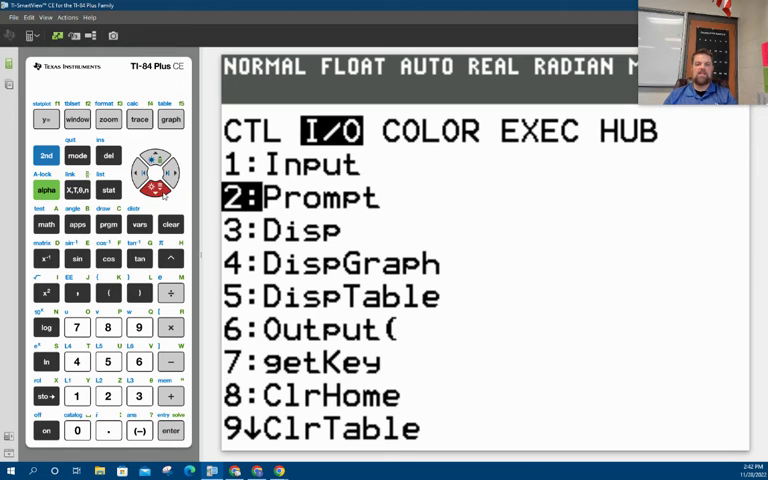
Insert Disp on the new line and begin its quoted message with FROM
{"action": "left_click", "coordinate": [170, 431]}
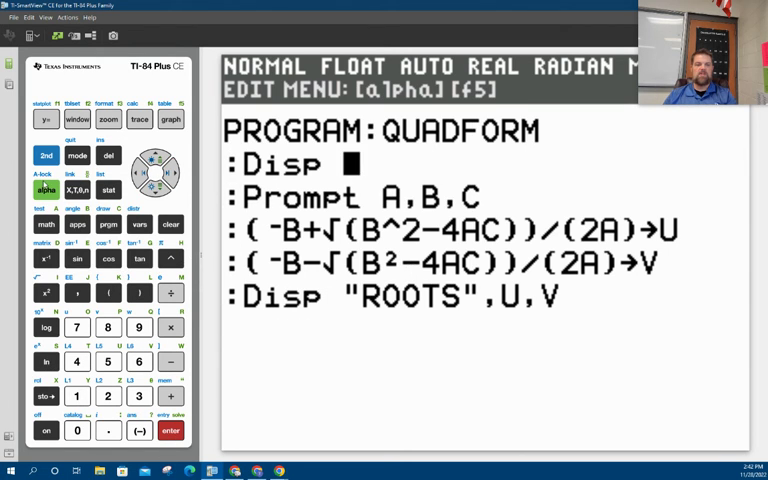
{"action": "left_click", "coordinate": [46, 189]}
{"action": "left_click", "coordinate": [170, 396]}
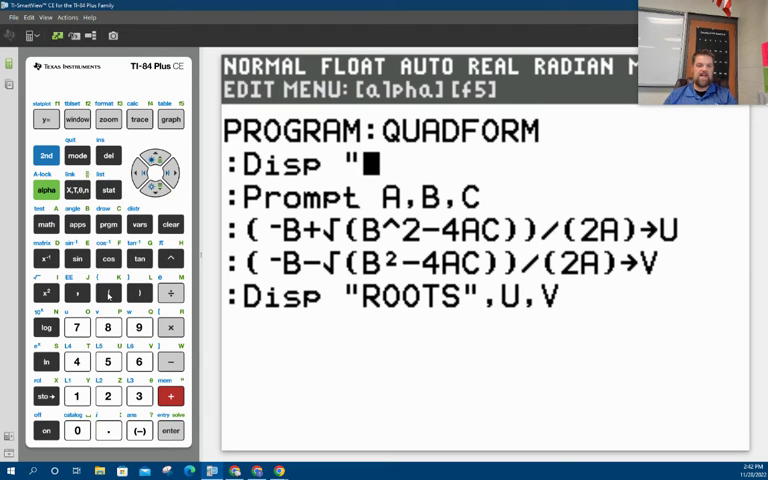
{"action": "left_click", "coordinate": [46, 190]}
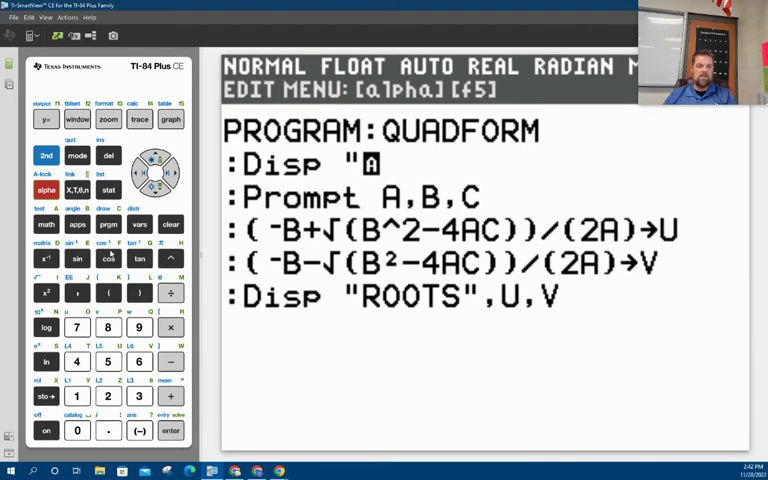
{"action": "left_click", "coordinate": [108, 258]}
{"action": "left_click", "coordinate": [46, 190]}
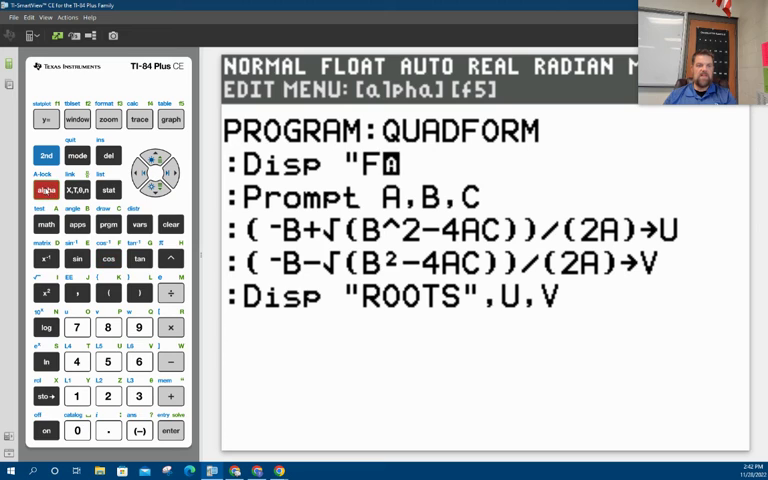
{"action": "left_click", "coordinate": [170, 327]}
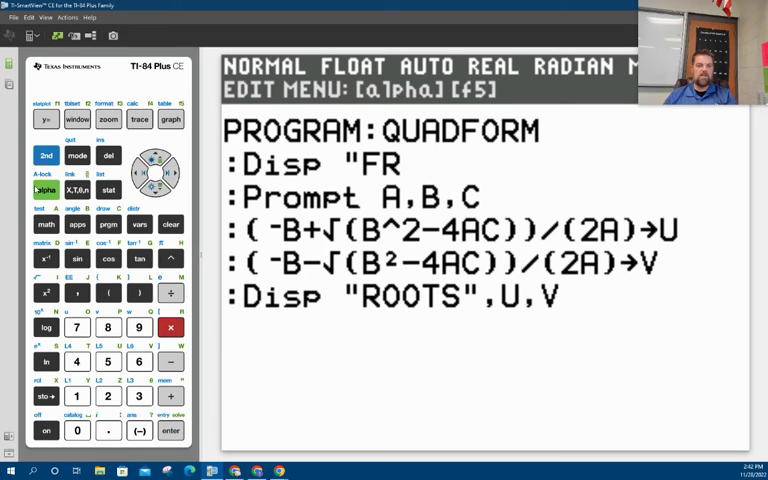
{"action": "left_click", "coordinate": [46, 190]}
{"action": "left_click", "coordinate": [76, 327]}
{"action": "left_click", "coordinate": [46, 190]}
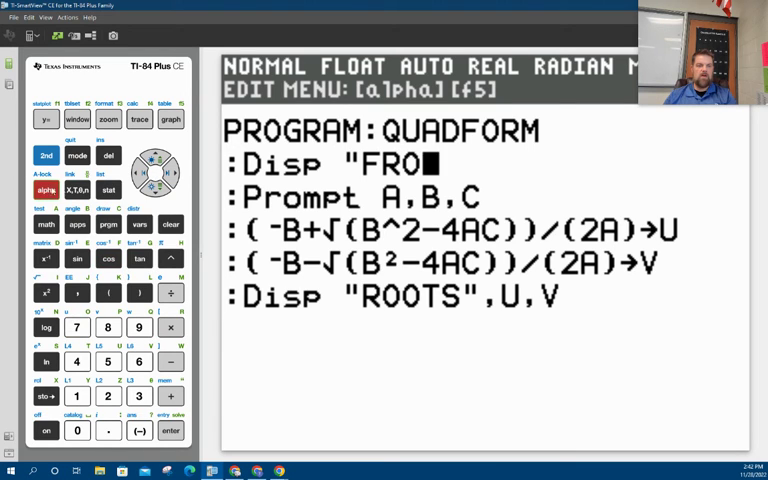
{"action": "left_click", "coordinate": [170, 293]}
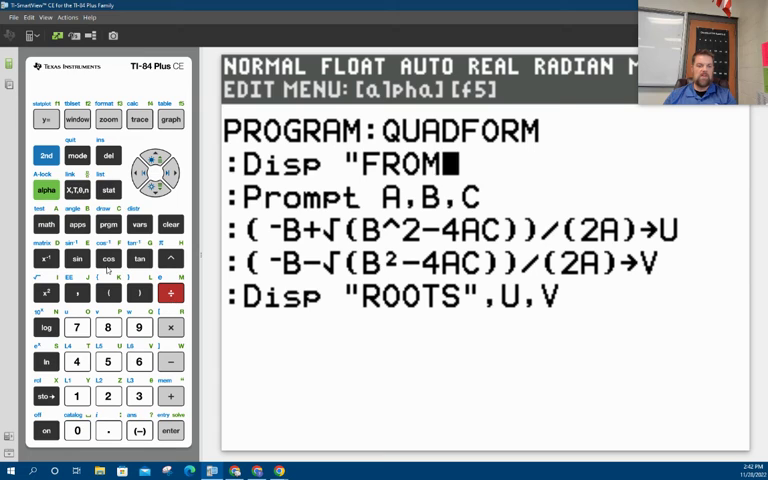
Add ' STANDARD' to the Disp message
{"action": "left_click", "coordinate": [46, 190]}
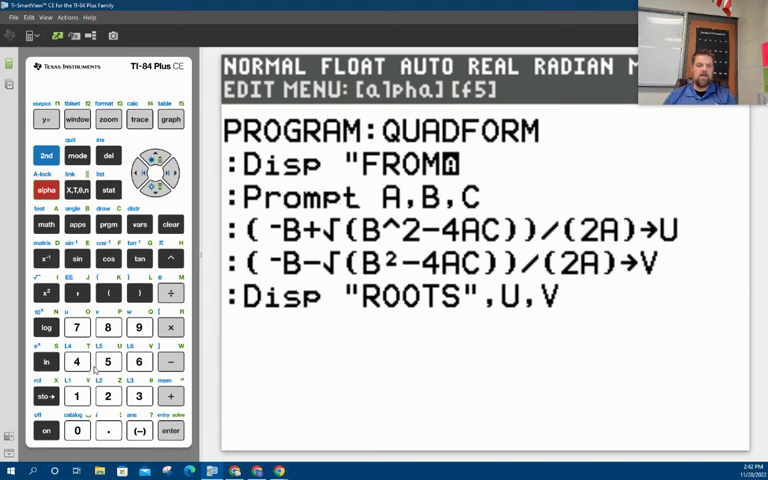
{"action": "left_click", "coordinate": [77, 430]}
{"action": "left_click", "coordinate": [46, 190]}
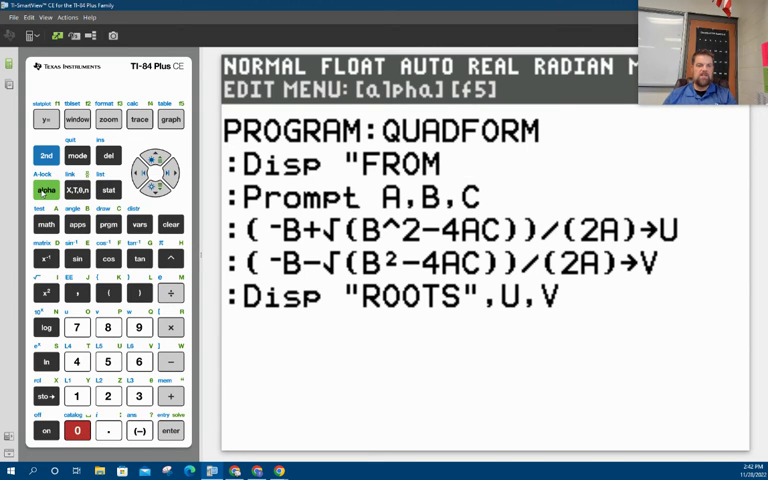
{"action": "left_click", "coordinate": [46, 361]}
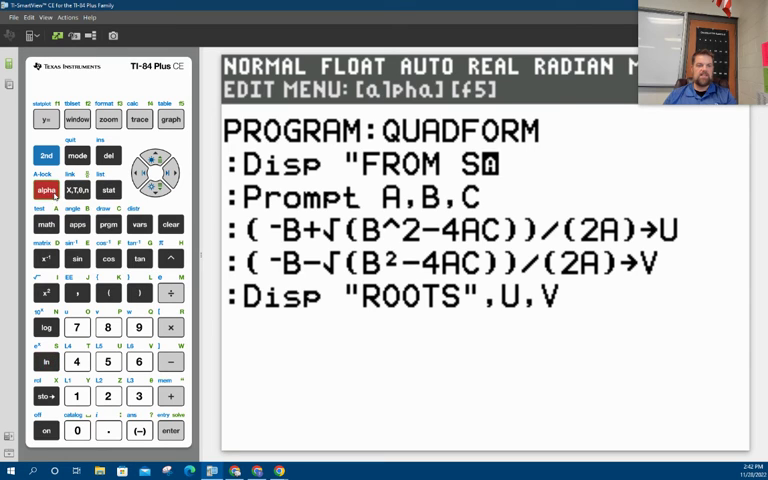
{"action": "left_click", "coordinate": [46, 190]}
{"action": "left_click", "coordinate": [77, 361]}
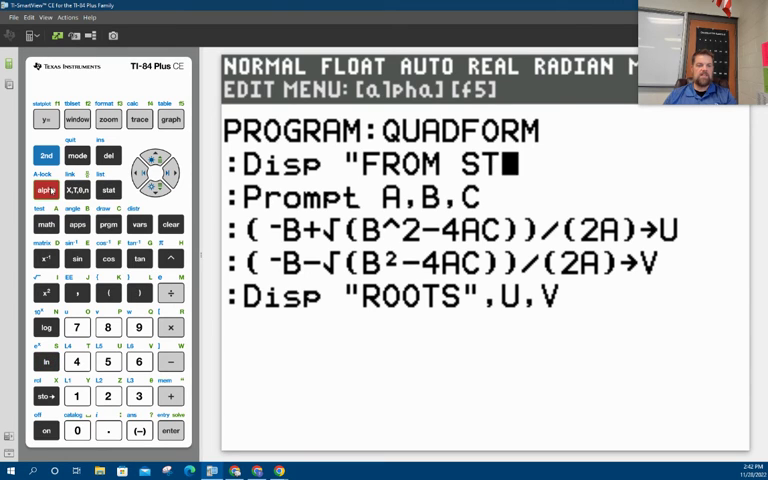
{"action": "left_click", "coordinate": [46, 190]}
{"action": "left_click", "coordinate": [46, 224]}
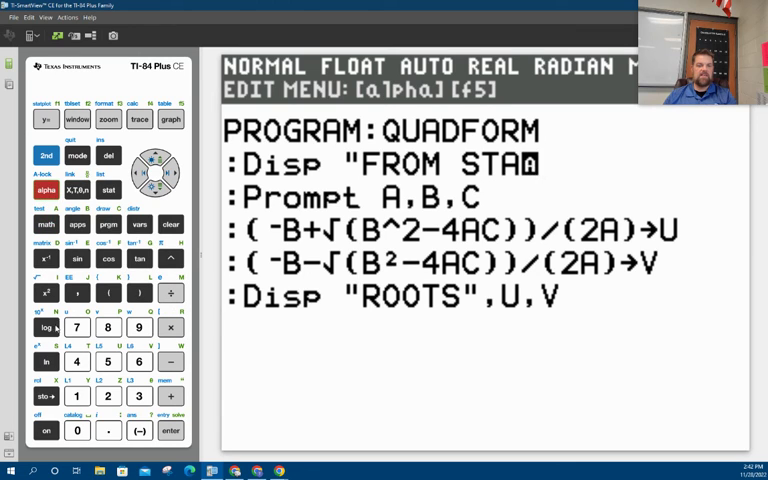
{"action": "key", "text": "n"}
{"action": "left_click", "coordinate": [46, 190]}
{"action": "left_click", "coordinate": [45, 258]}
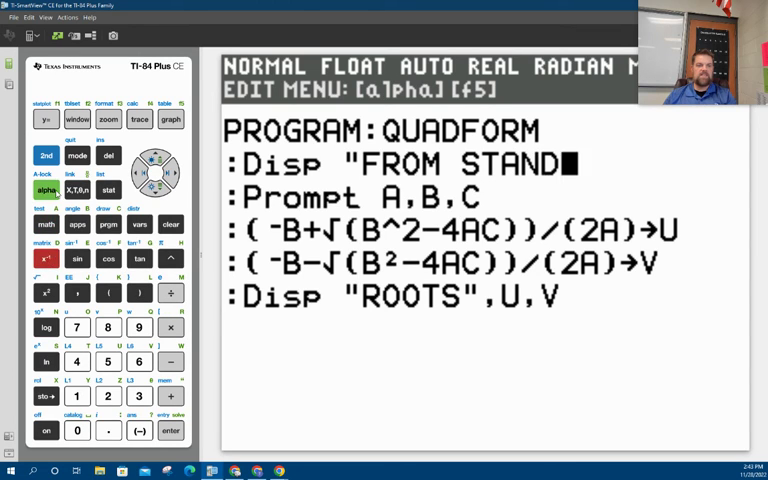
{"action": "left_click", "coordinate": [46, 190]}
{"action": "left_click", "coordinate": [46, 224]}
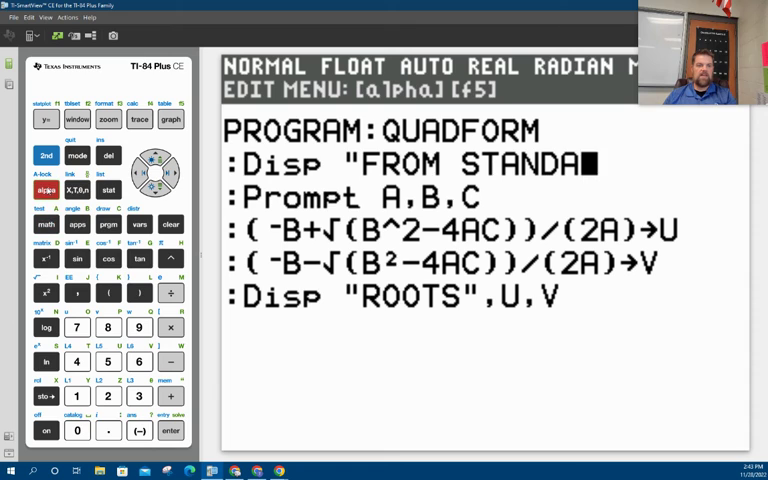
{"action": "left_click", "coordinate": [46, 190]}
{"action": "left_click", "coordinate": [170, 327]}
{"action": "left_click", "coordinate": [46, 190]}
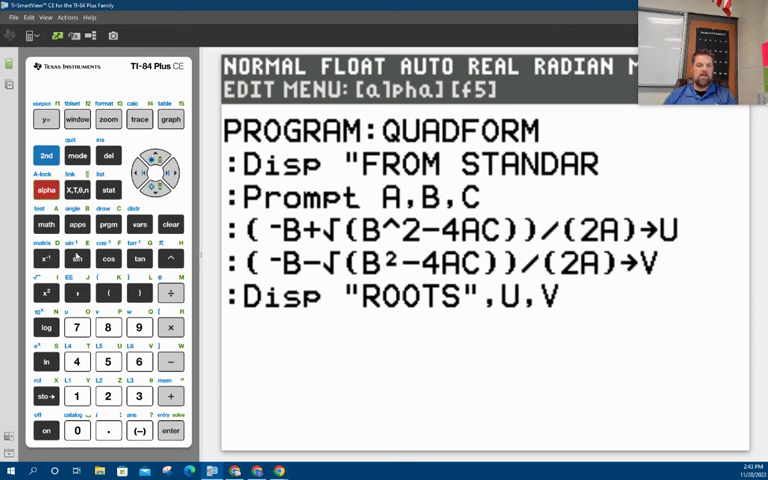
{"action": "left_click", "coordinate": [45, 258]}
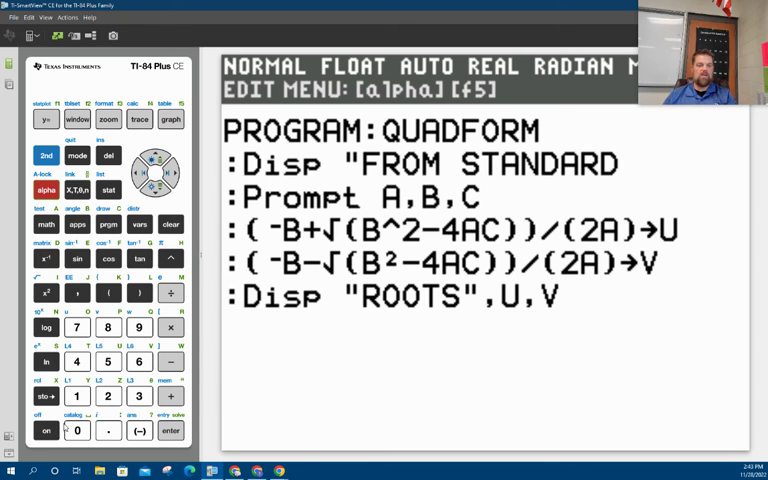
Finish the message with ' FORM', close the quote, and add a blank line
{"action": "left_click", "coordinate": [77, 430]}
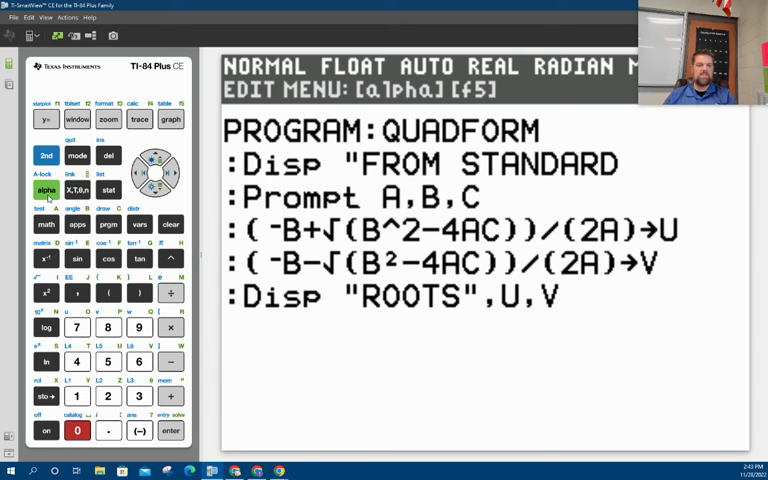
{"action": "left_click", "coordinate": [106, 256]}
{"action": "left_click", "coordinate": [46, 190]}
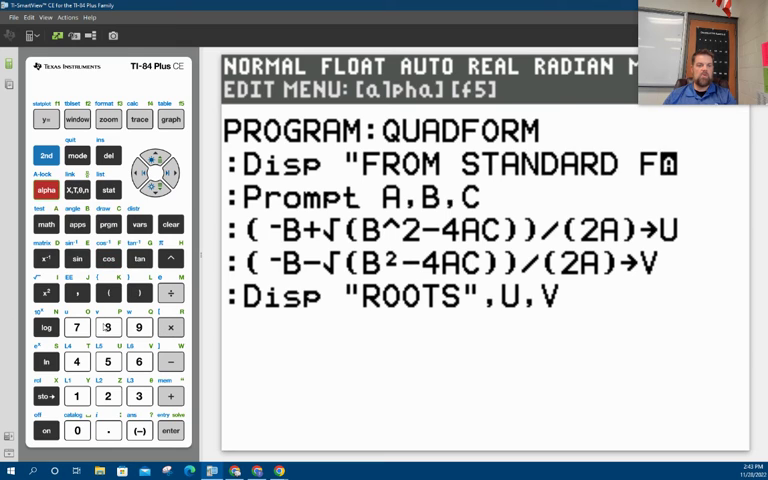
{"action": "left_click", "coordinate": [76, 327]}
{"action": "left_click", "coordinate": [46, 190]}
{"action": "left_click", "coordinate": [170, 327]}
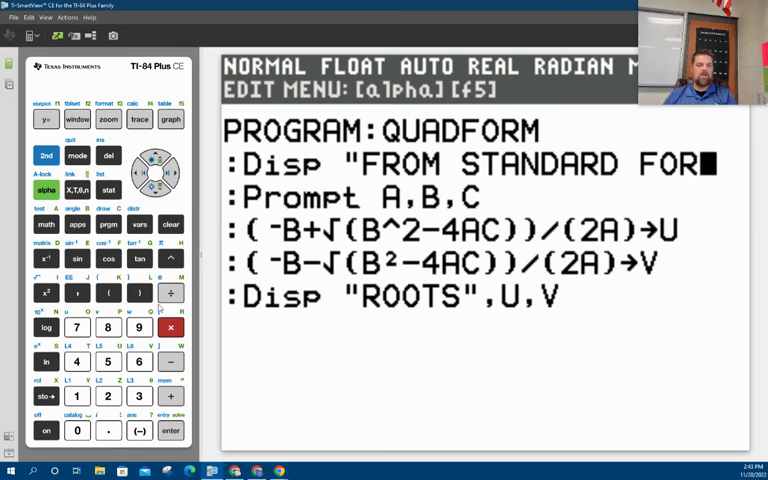
{"action": "left_click", "coordinate": [46, 190]}
{"action": "left_click", "coordinate": [170, 292]}
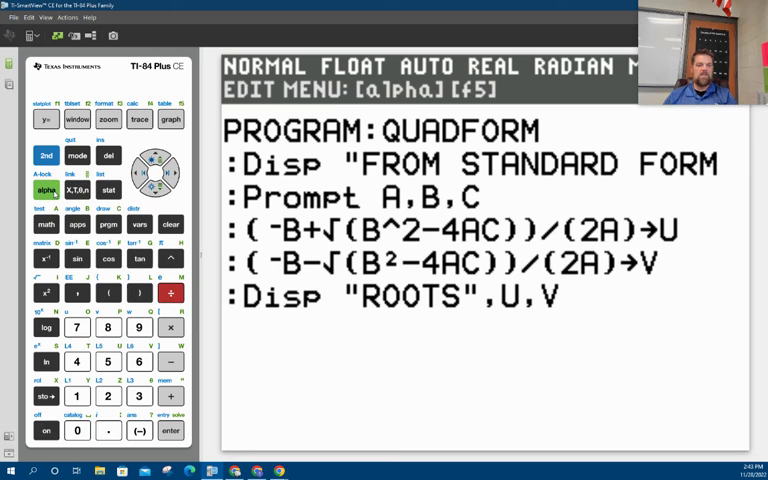
{"action": "left_click", "coordinate": [46, 190]}
{"action": "left_click", "coordinate": [170, 396]}
{"action": "key", "text": "Return"}
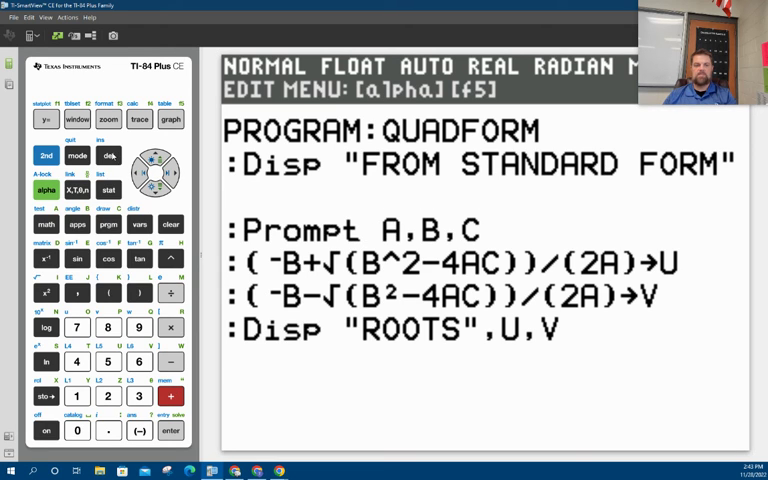
{"action": "left_click", "coordinate": [46, 156]}
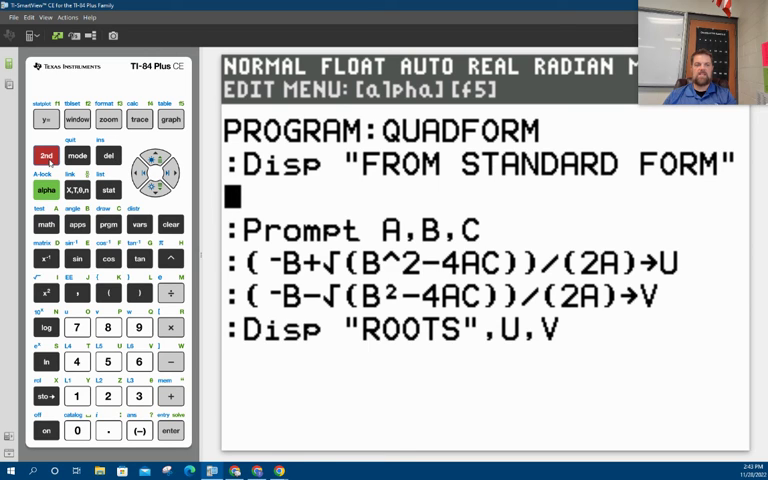
Return to the home screen and rerun QUADFORM with A=2, B=3, C=-2
{"action": "left_click", "coordinate": [77, 156]}
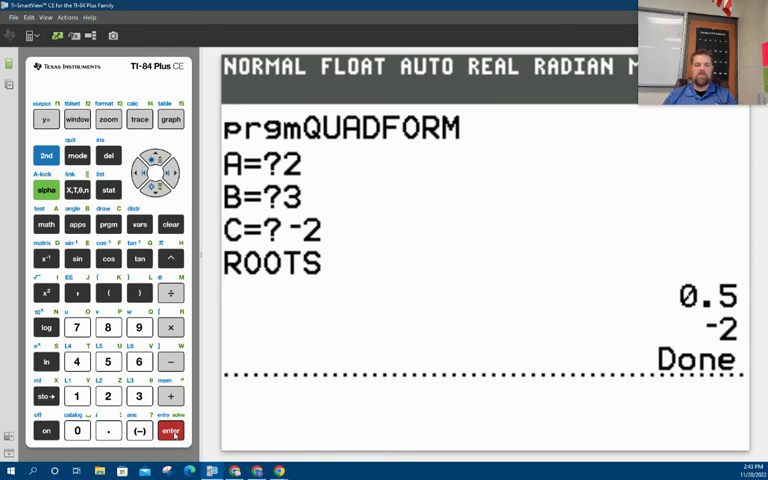
{"action": "left_click", "coordinate": [172, 431]}
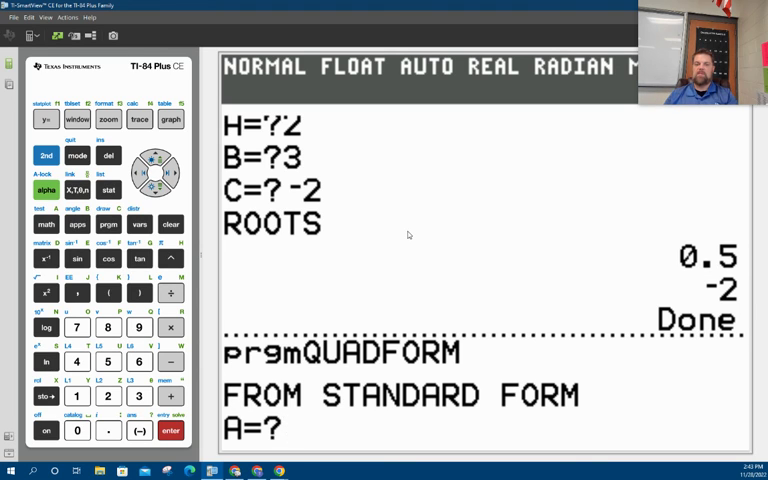
{"action": "left_click", "coordinate": [110, 396]}
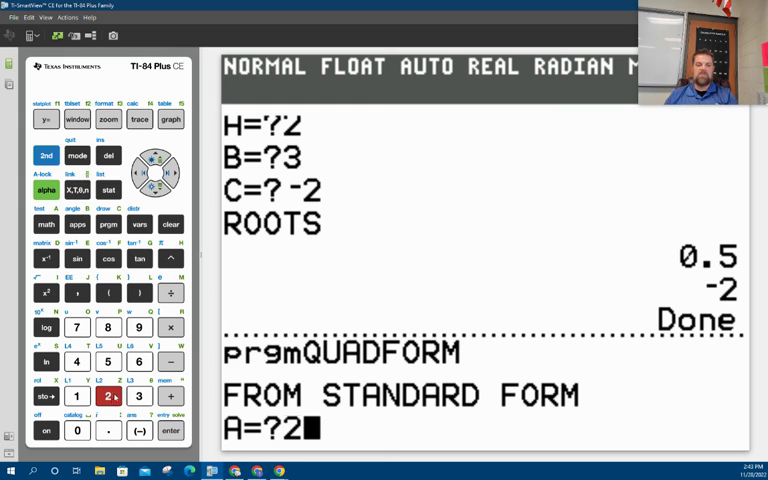
{"action": "key", "text": "Return"}
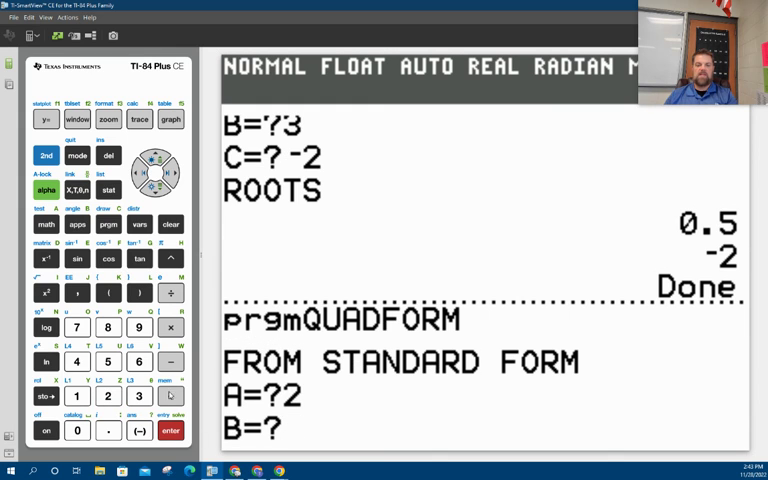
{"action": "left_click", "coordinate": [139, 397]}
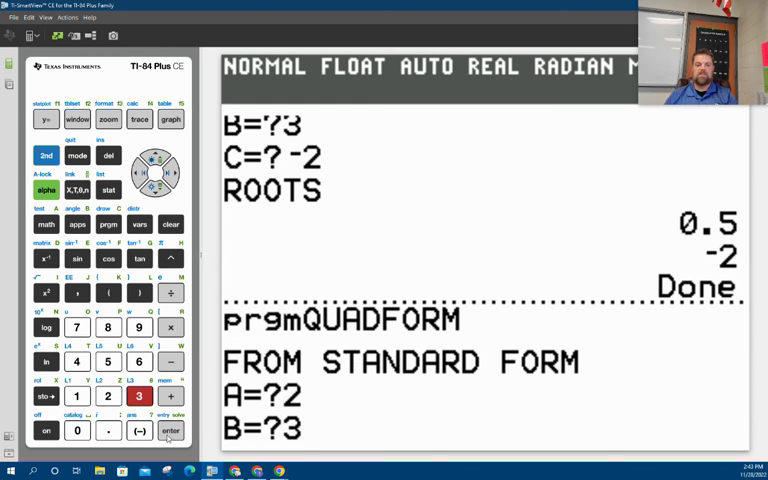
{"action": "key", "text": "Return"}
{"action": "left_click", "coordinate": [139, 430]}
{"action": "left_click", "coordinate": [108, 396]}
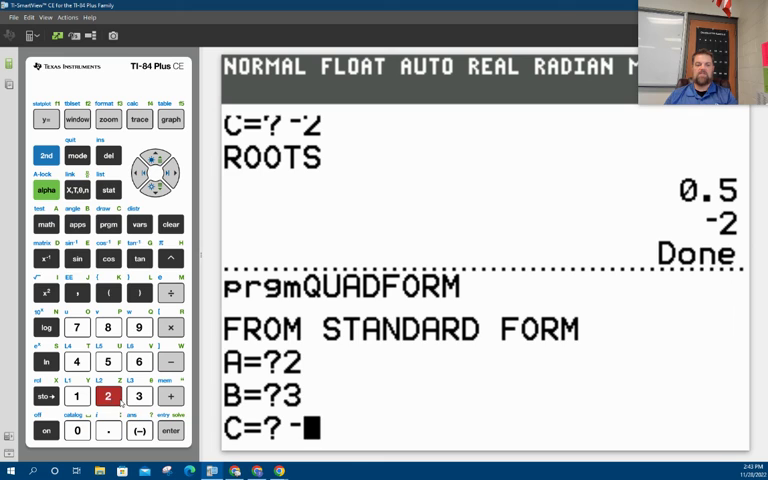
{"action": "left_click", "coordinate": [170, 430]}
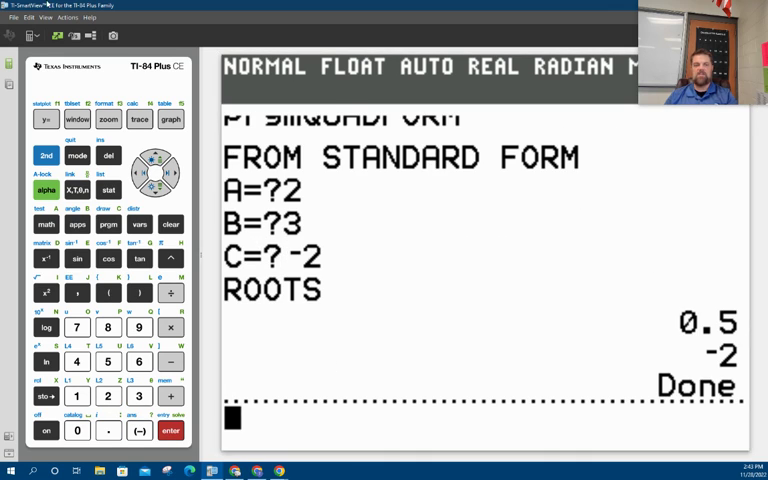
Enter Y1=2X²+3X-2 in the Y= editor and graph the parabola
{"action": "left_click", "coordinate": [45, 120]}
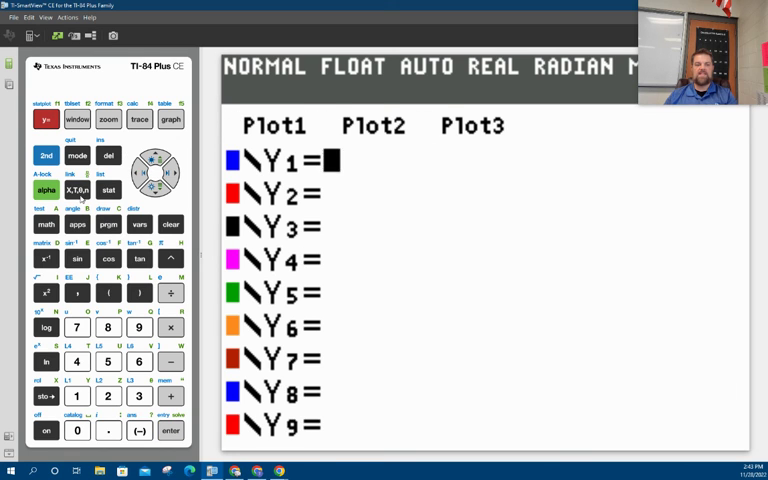
{"action": "key", "text": "2"}
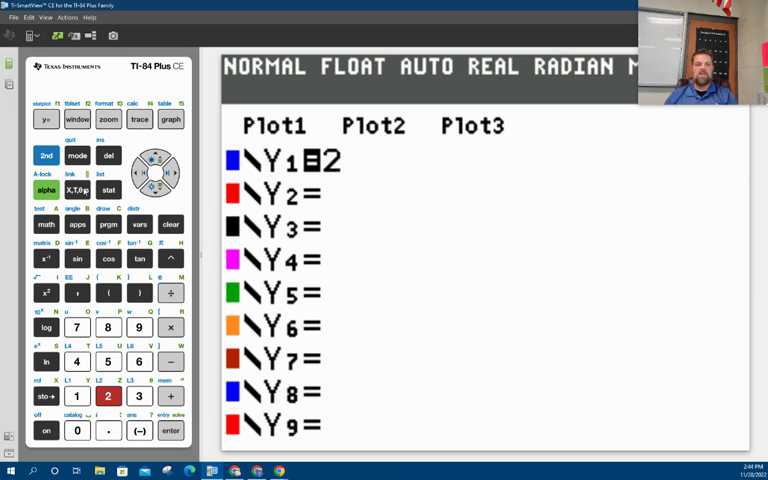
{"action": "key", "text": "x"}
{"action": "key", "text": "²"}
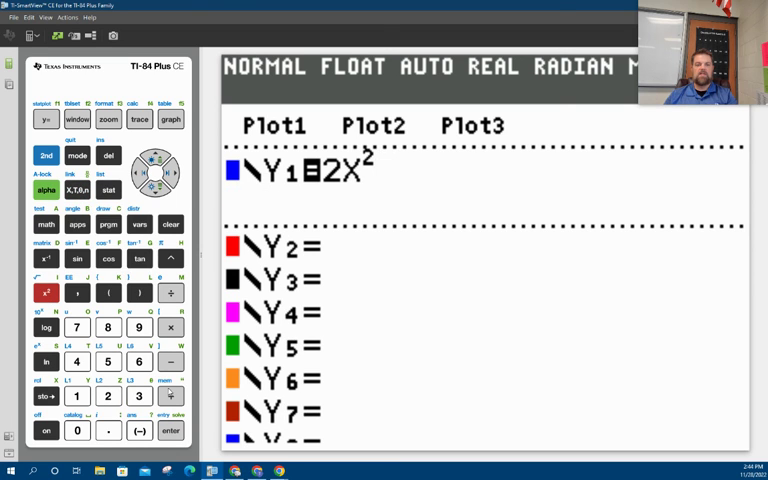
{"action": "left_click", "coordinate": [170, 396]}
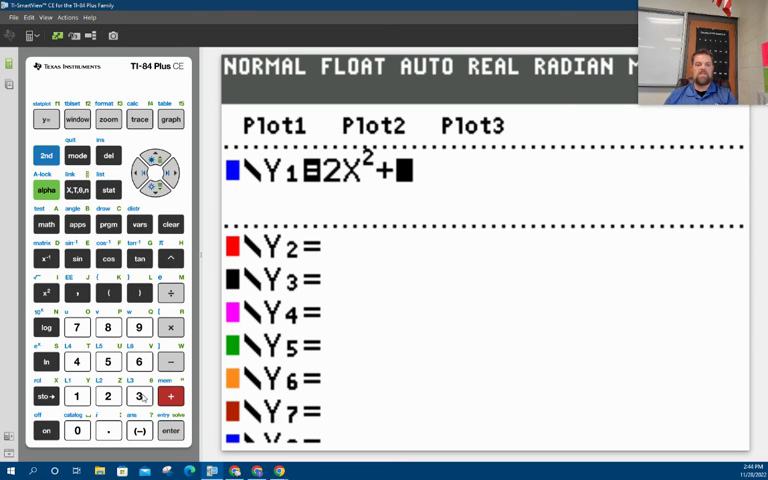
{"action": "left_click", "coordinate": [139, 396]}
{"action": "left_click", "coordinate": [77, 190]}
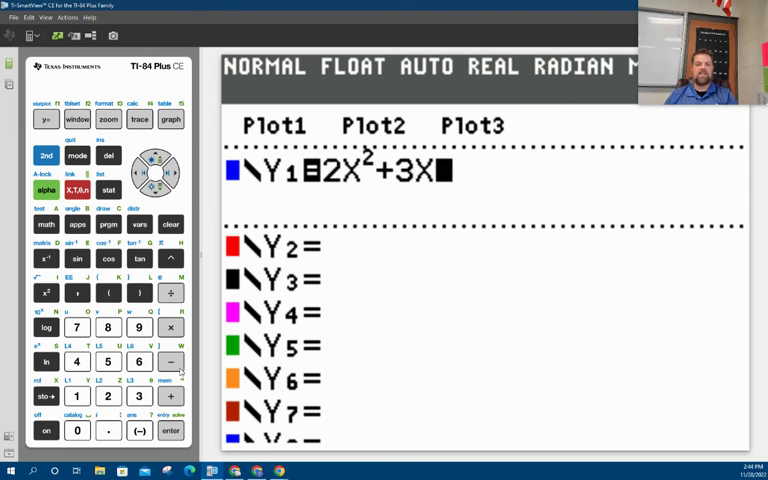
{"action": "left_click", "coordinate": [170, 361]}
{"action": "left_click", "coordinate": [108, 396]}
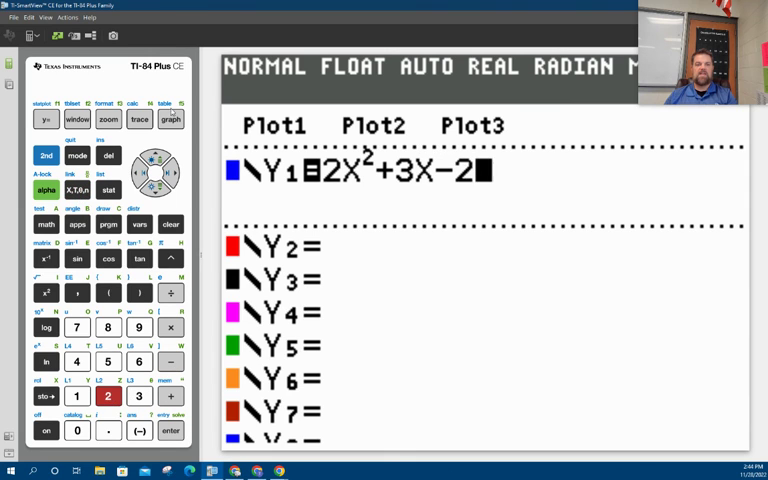
{"action": "left_click", "coordinate": [170, 120]}
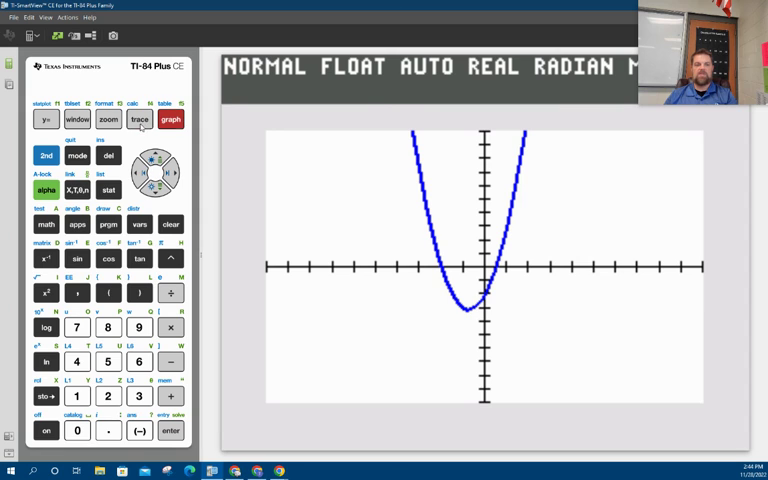
Trace Y1 to X=0.5 and then X=-2, each showing Y=0
{"action": "left_click", "coordinate": [140, 120]}
{"action": "left_click", "coordinate": [107, 361]}
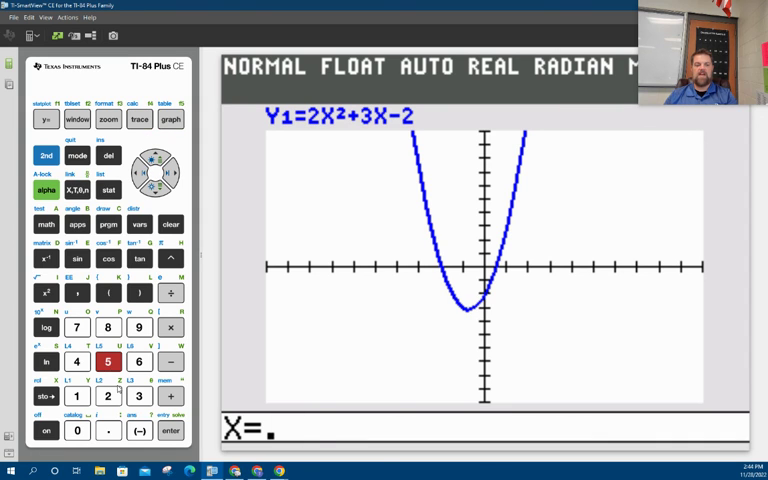
{"action": "left_click", "coordinate": [171, 431]}
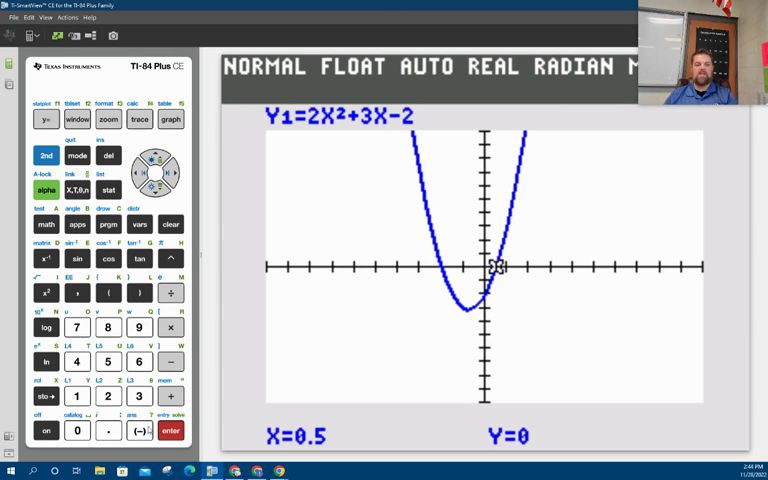
{"action": "left_click", "coordinate": [139, 430]}
{"action": "left_click", "coordinate": [108, 396]}
{"action": "left_click", "coordinate": [171, 431]}
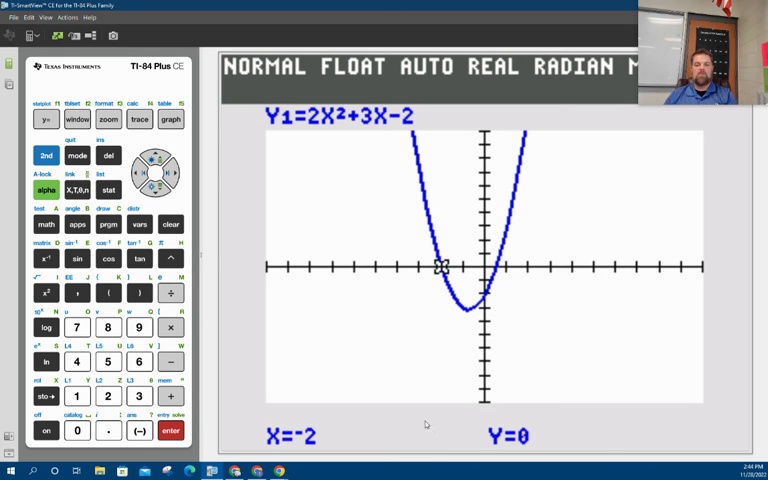